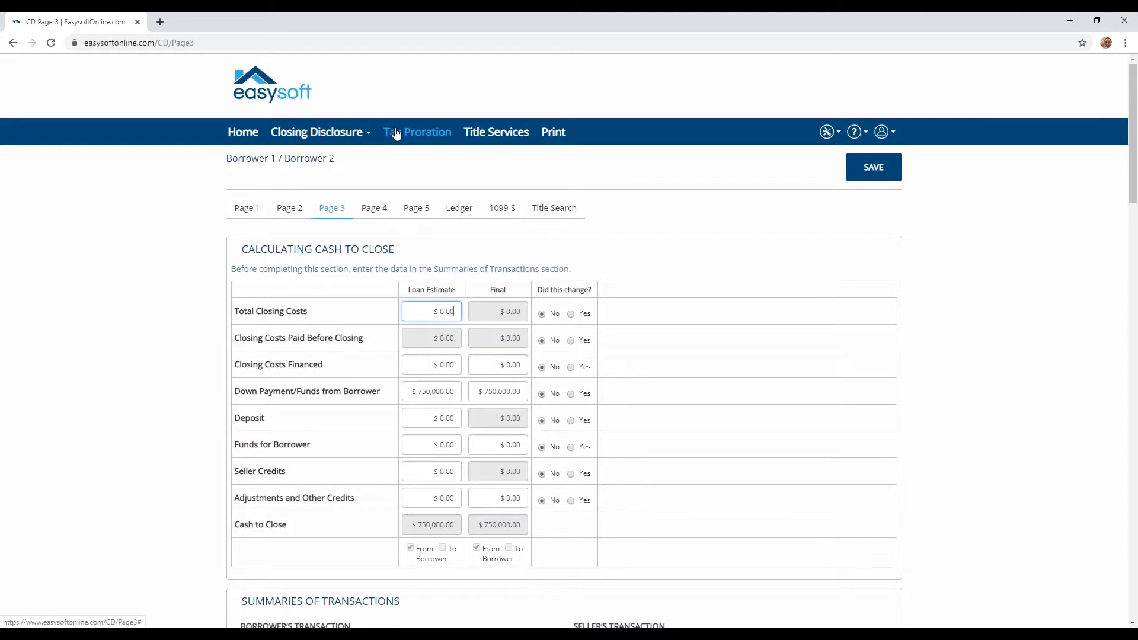
Open the tax proration calculator and set the City tax period to Quarterly (10/1/2019, 92 days).
click(398, 134)
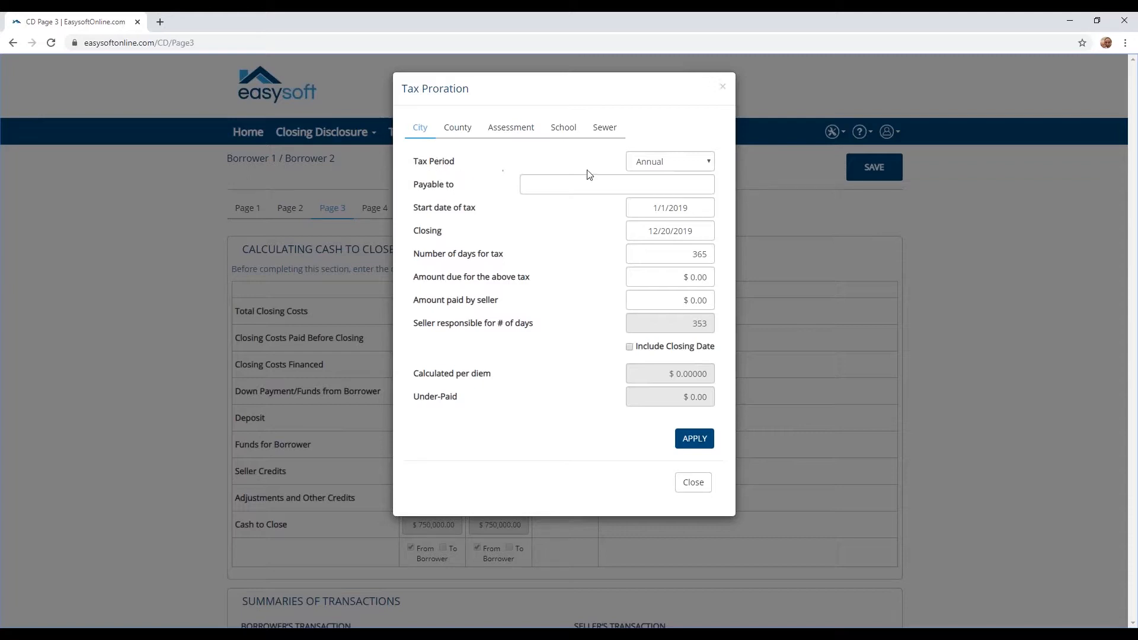
click(678, 168)
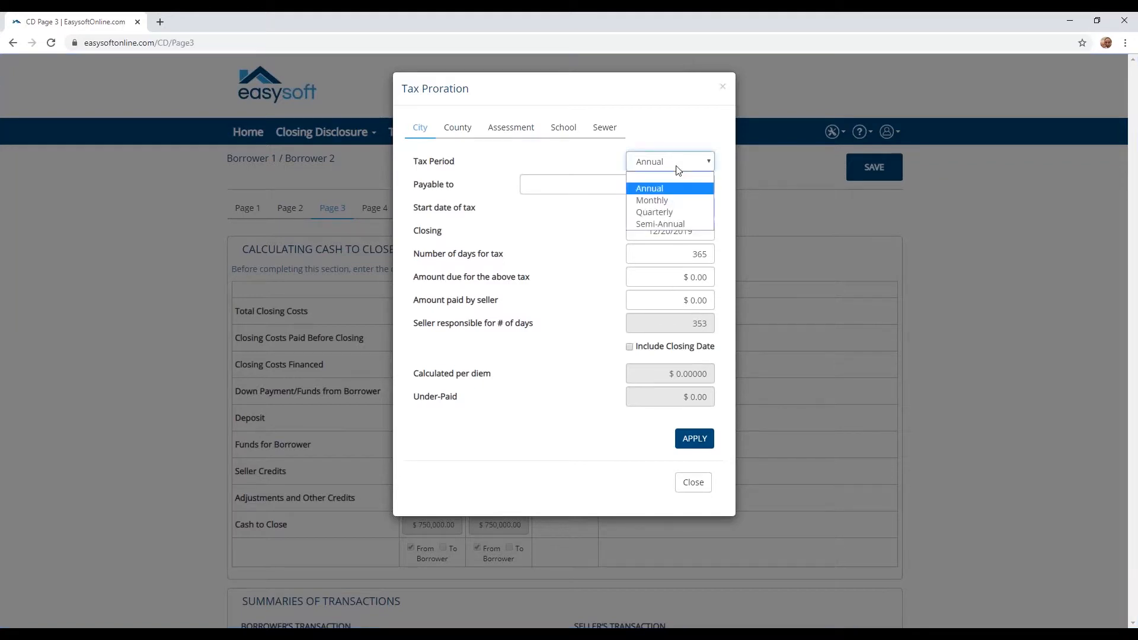
click(677, 169)
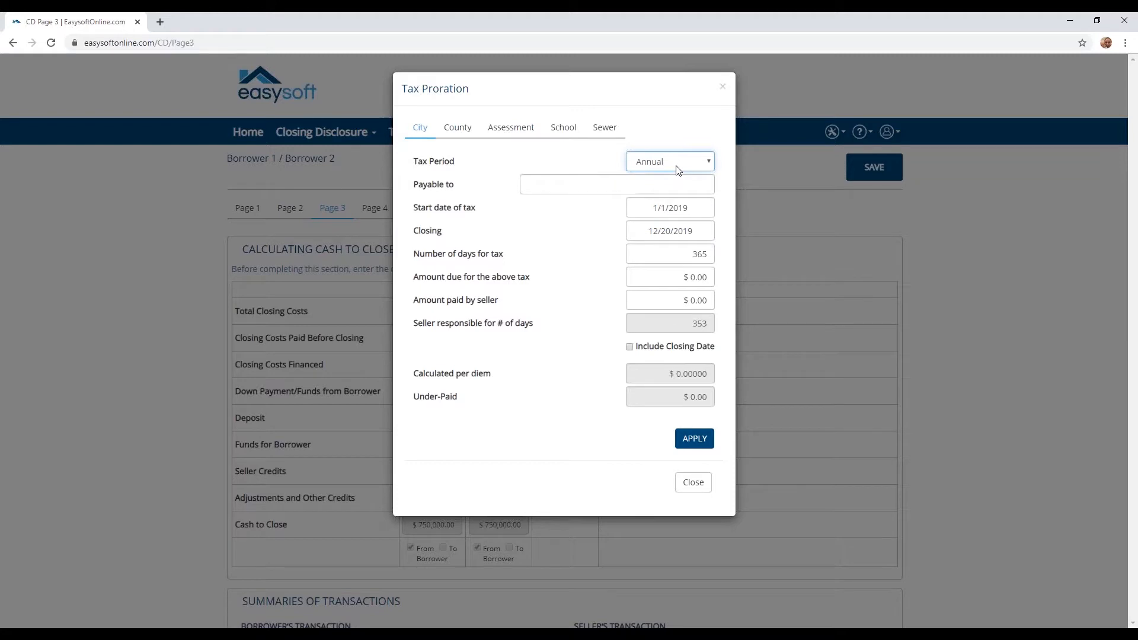
double_click(697, 254)
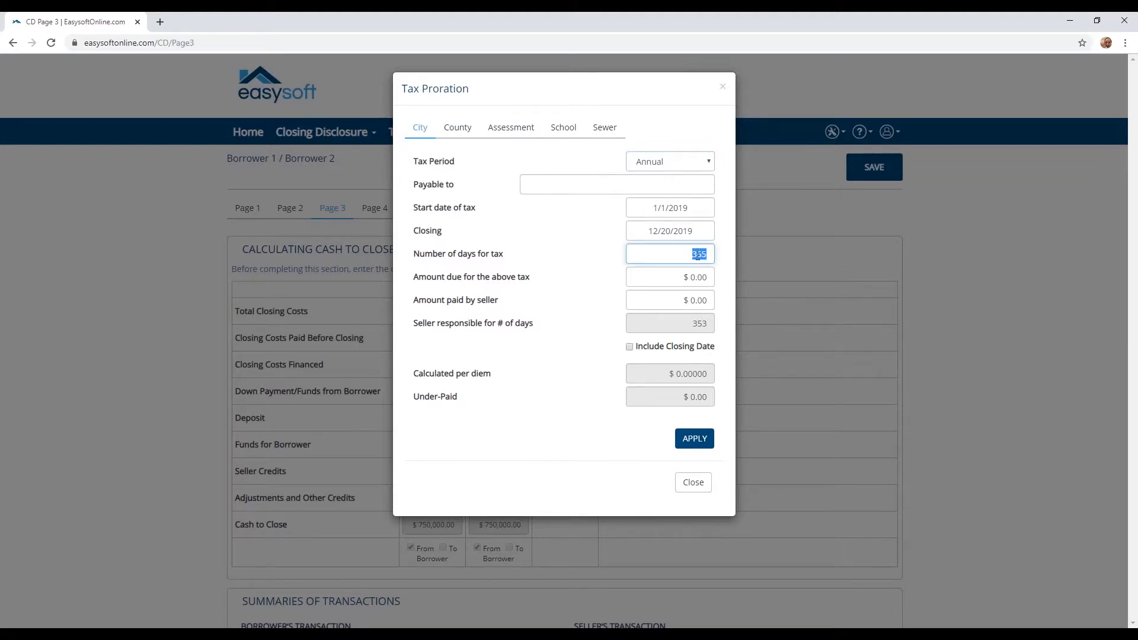
click(675, 162)
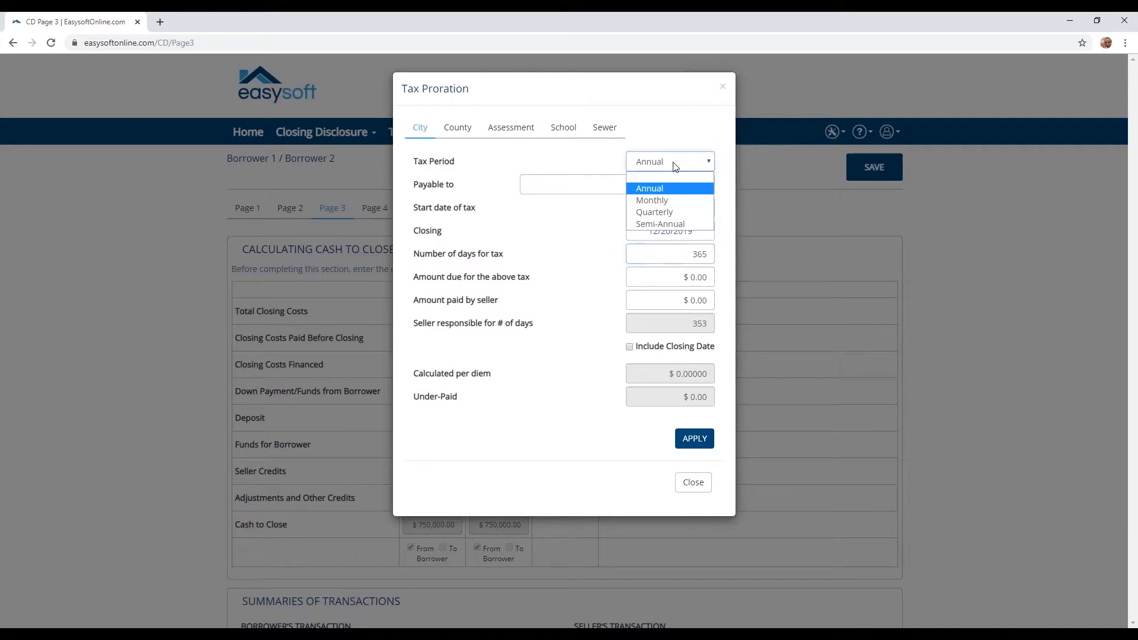
click(661, 212)
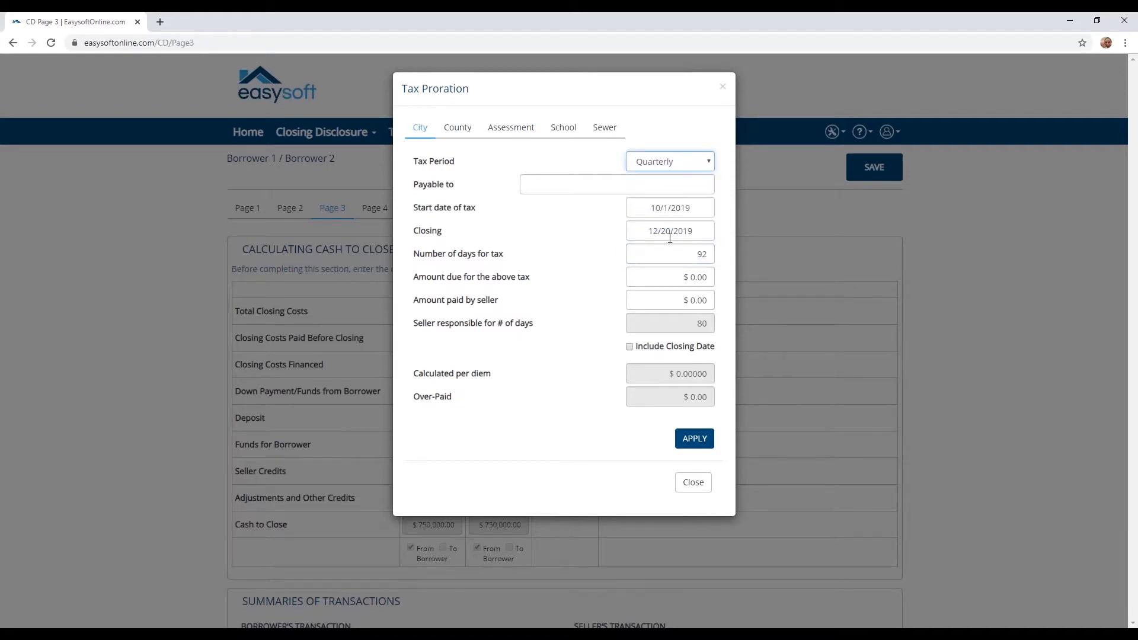
click(684, 255)
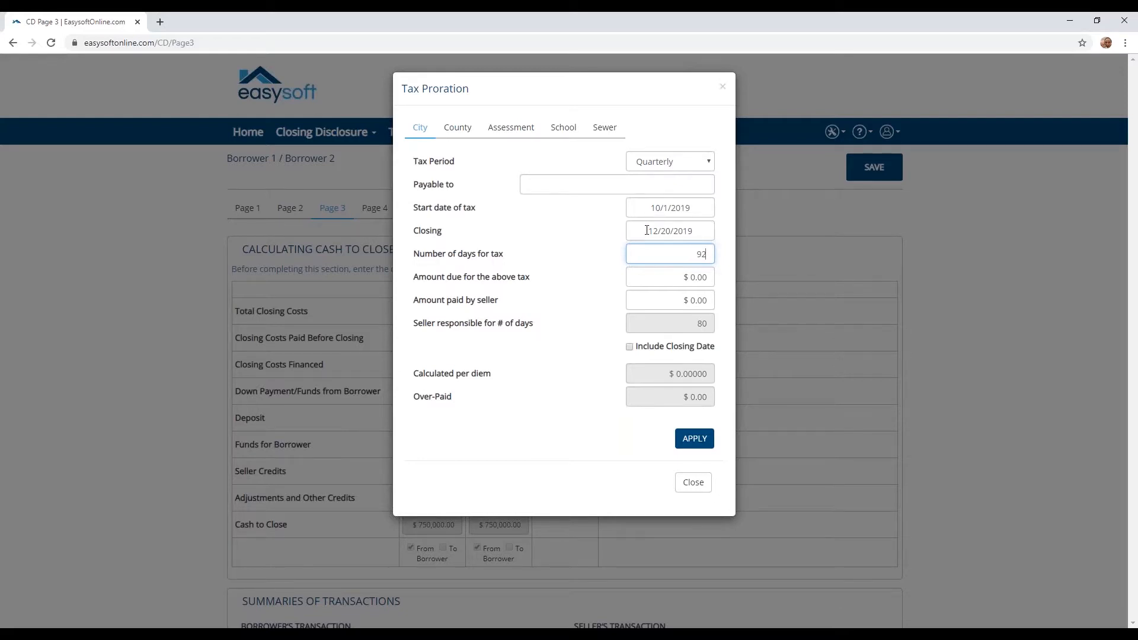
Enter 1,500 as city amount due and seller-paid, include the closing date, and apply the proration.
click(666, 277)
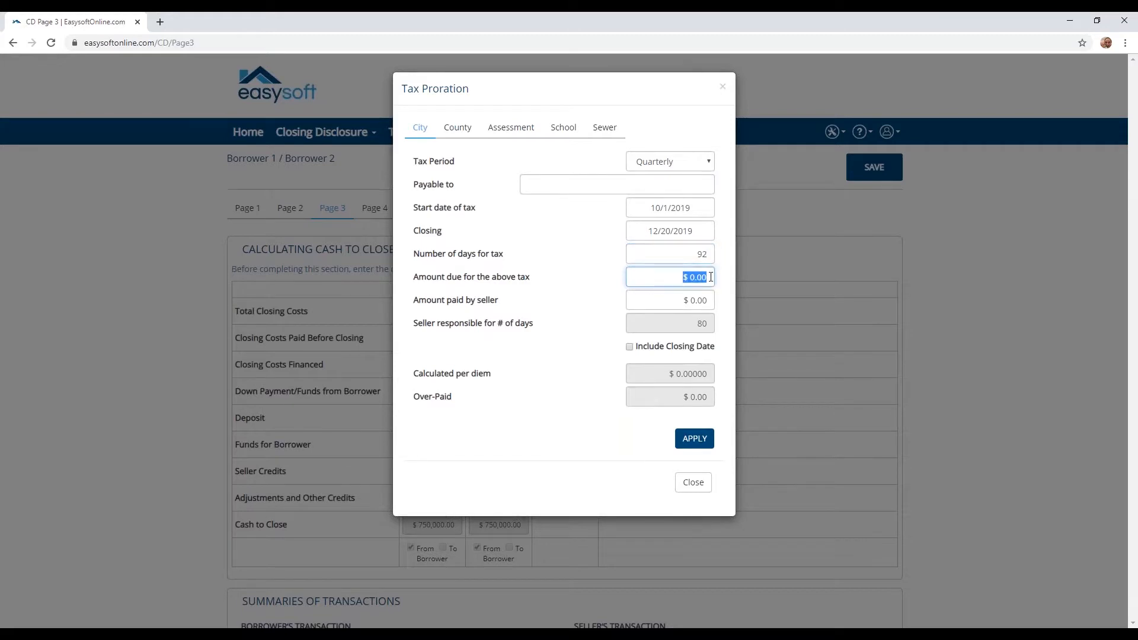
text(1500)
key(Tab)
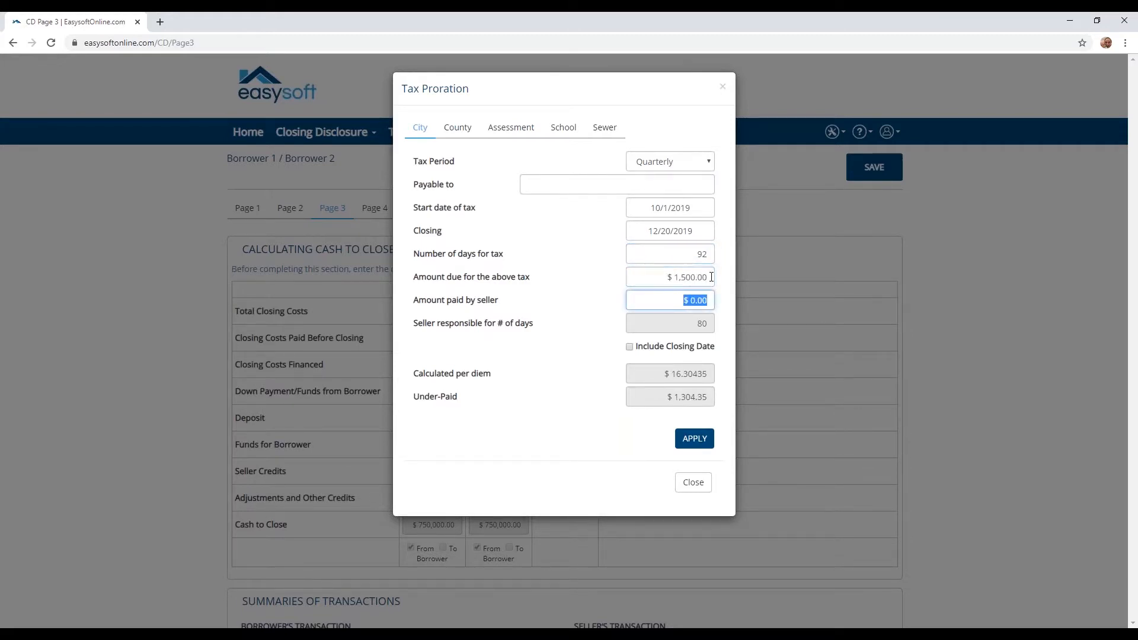
text(1500)
key(Tab)
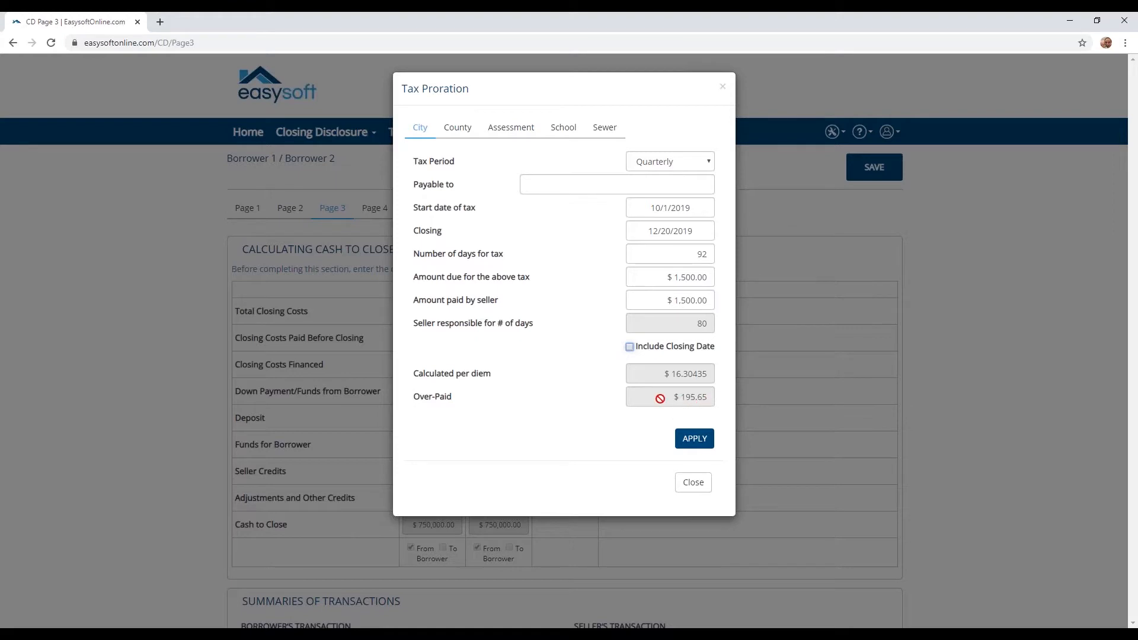
click(630, 347)
click(691, 446)
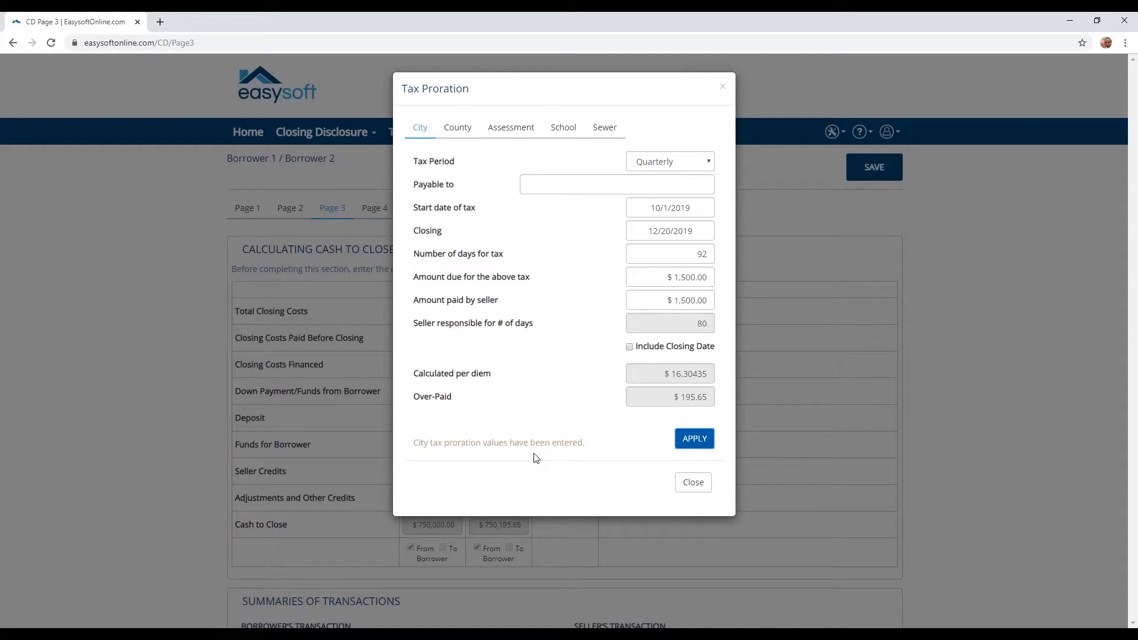
Close the calculator and review the $195.65 Adjustments and City/Town Taxes entries on page 3.
click(697, 488)
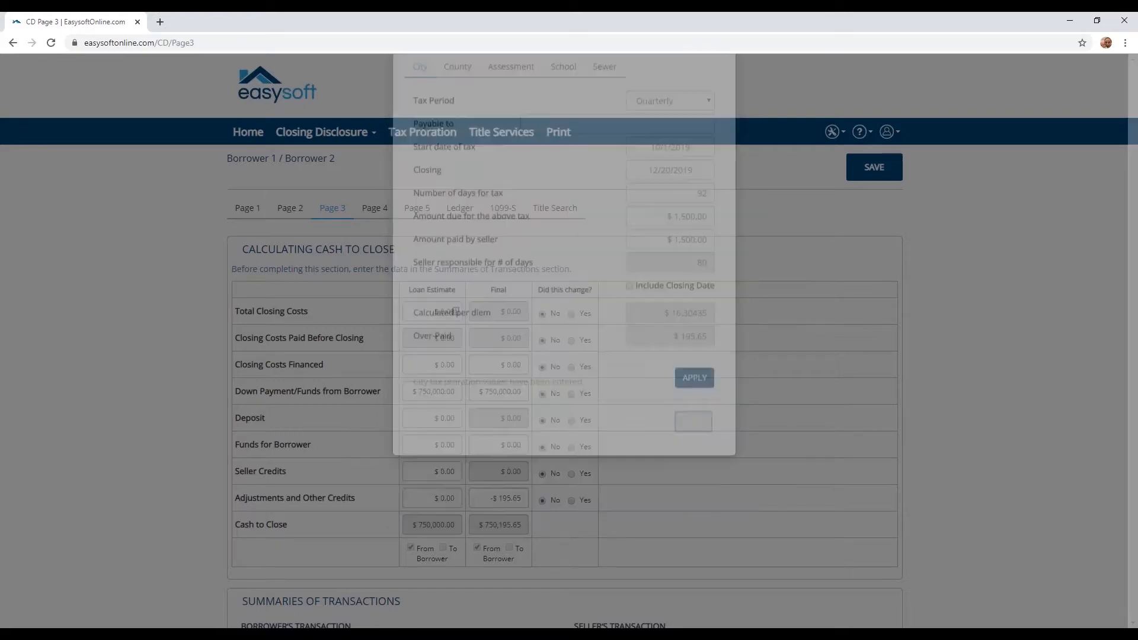
scroll(658, 471, down, 1)
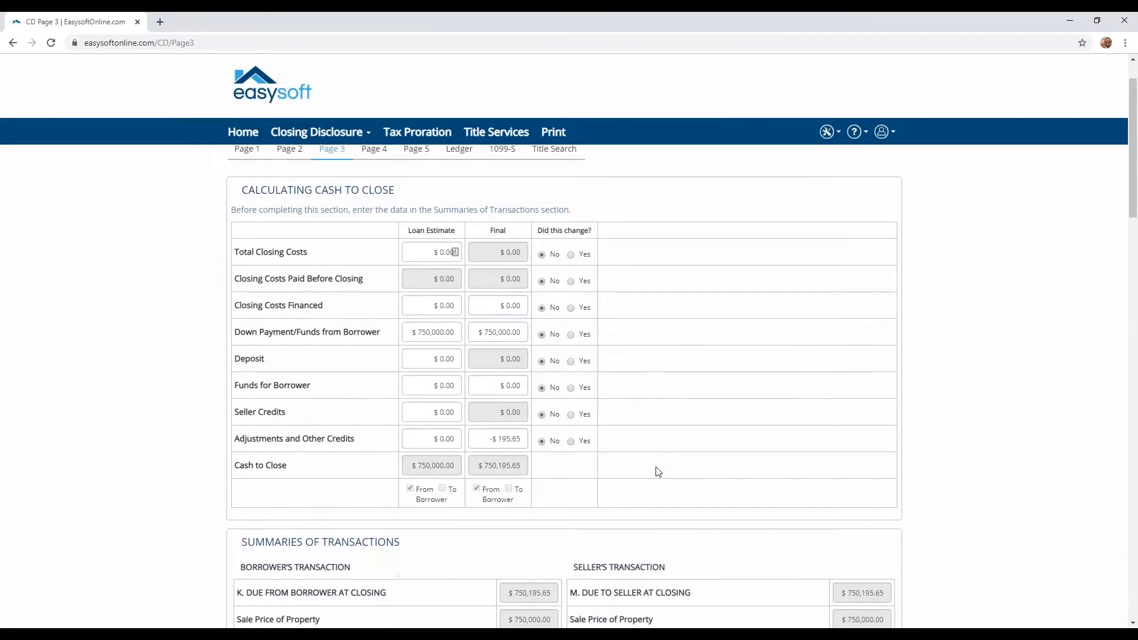
scroll(658, 472, down, 1)
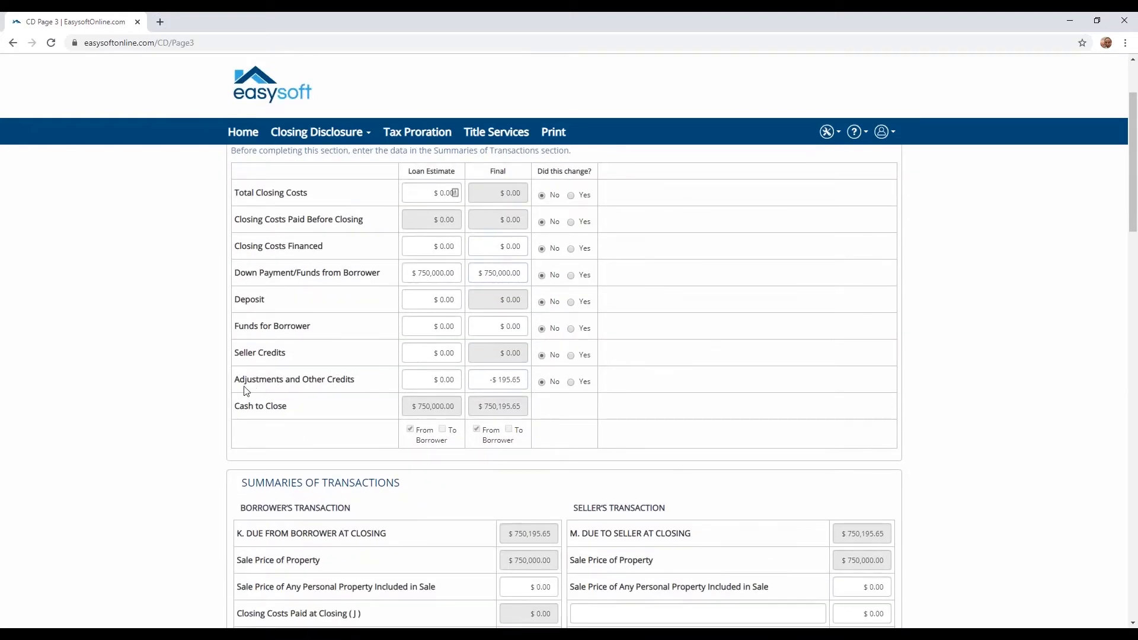
drag(237, 380, 354, 379)
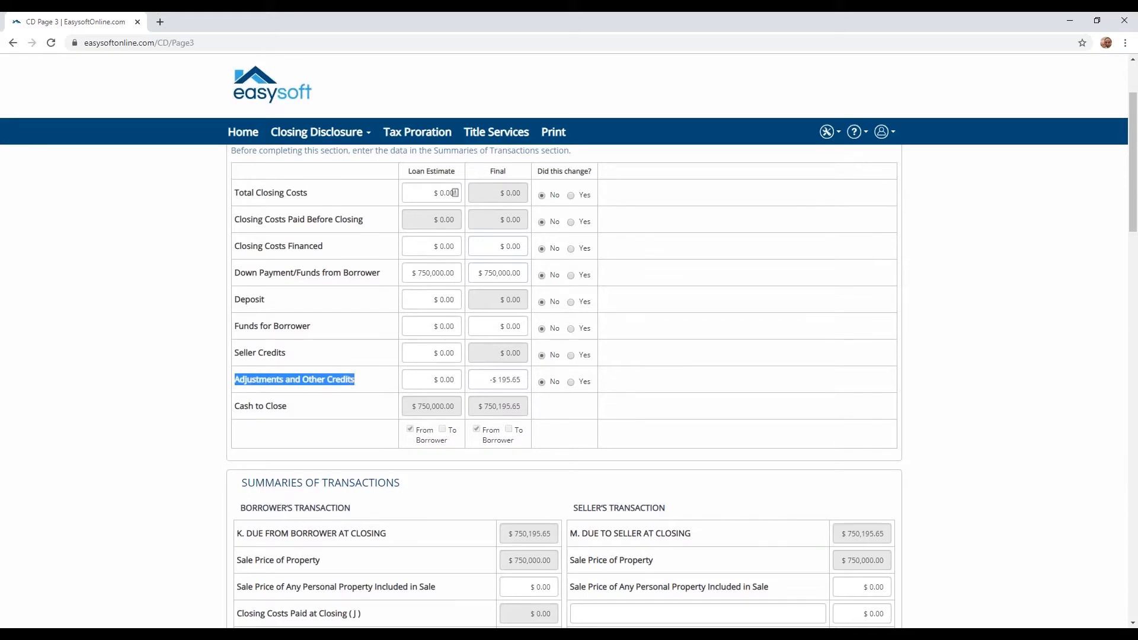
click(494, 381)
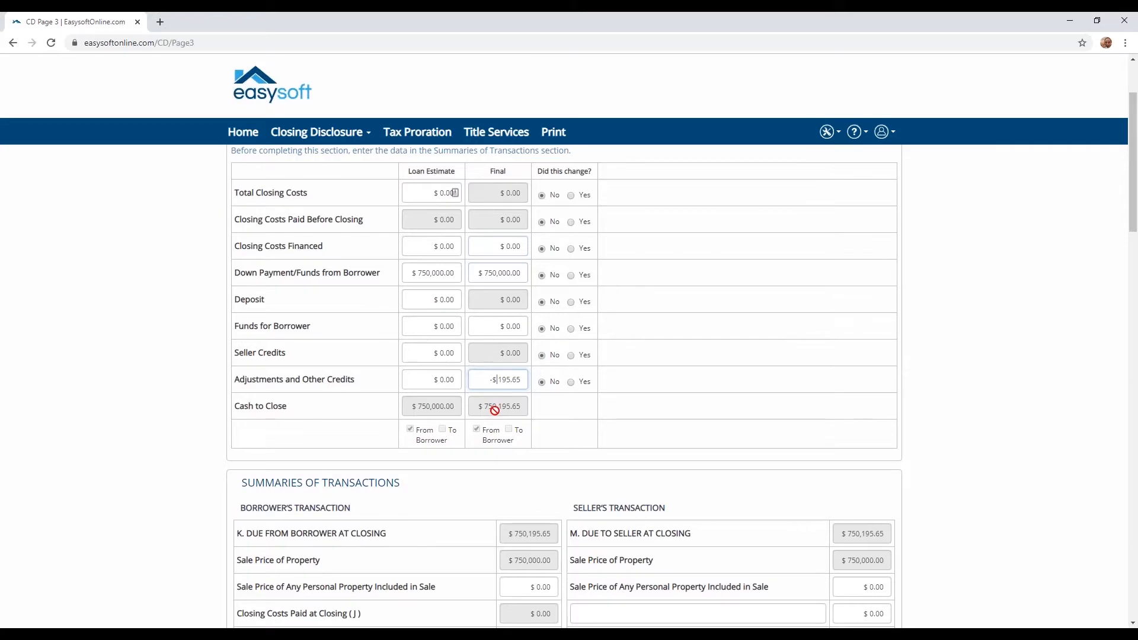
scroll(494, 410, down, 1)
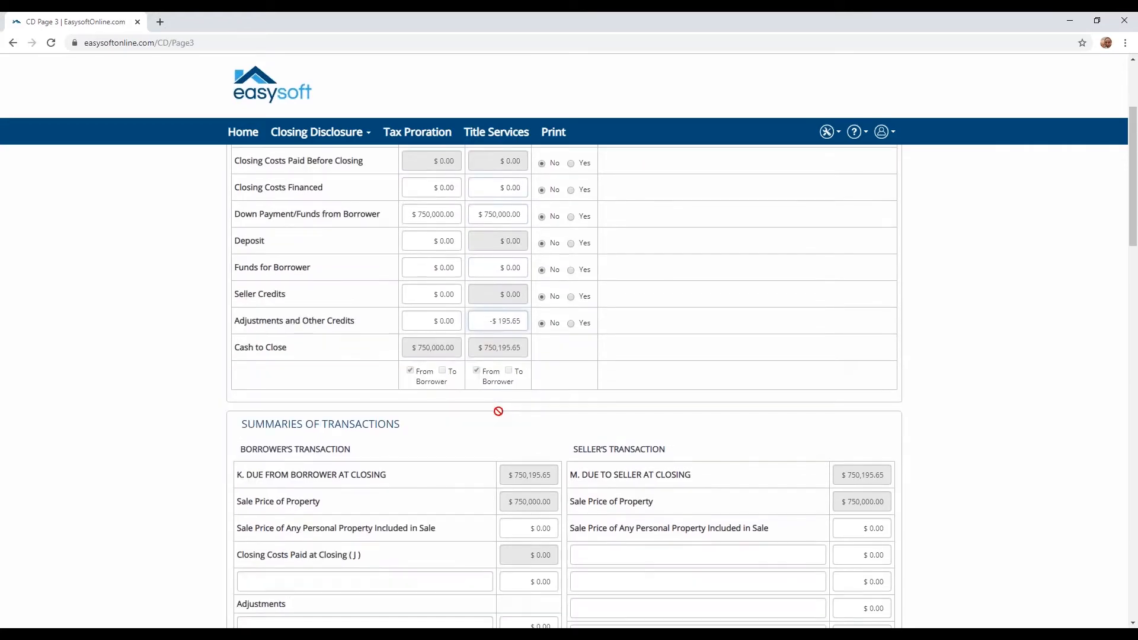
scroll(500, 416, down, 6)
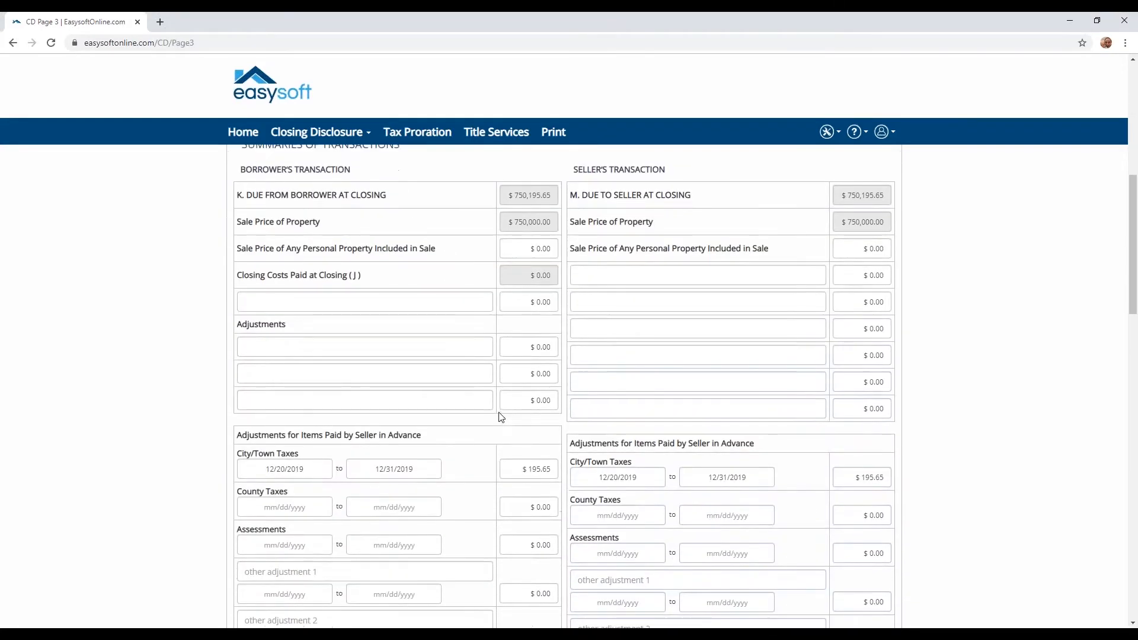
scroll(499, 417, down, 1)
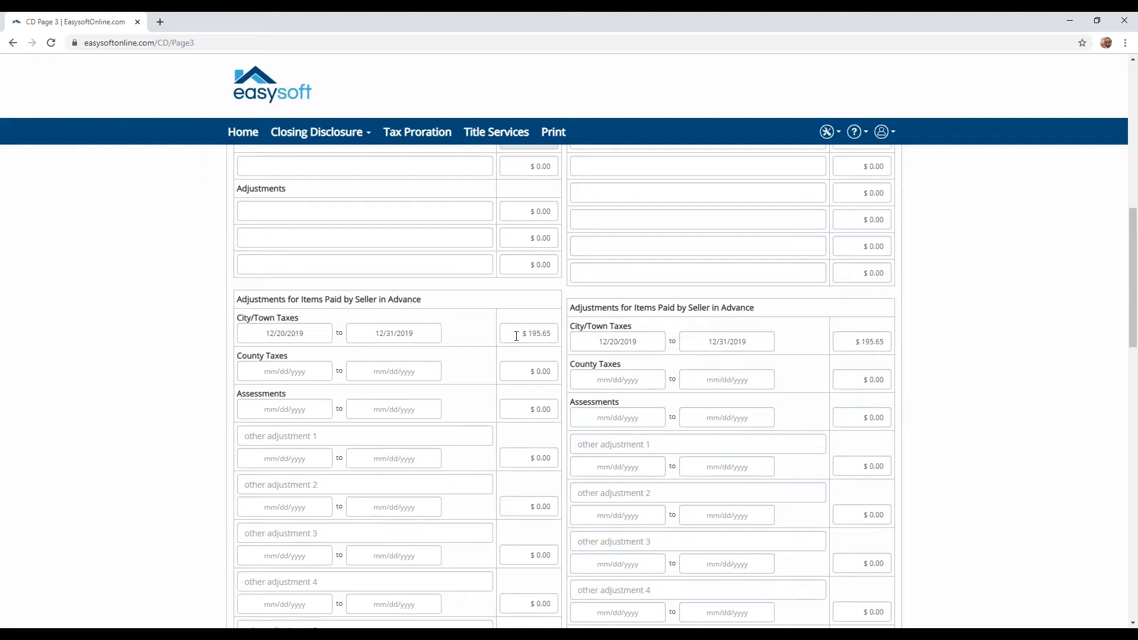
scroll(517, 335, up, 5)
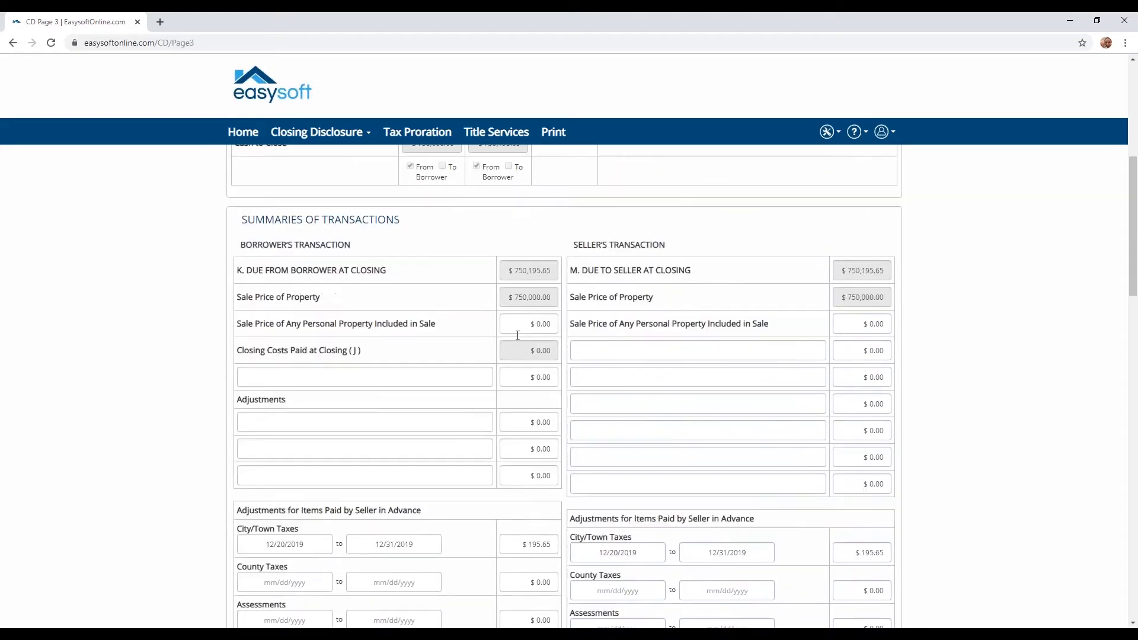
scroll(460, 203, up, 2)
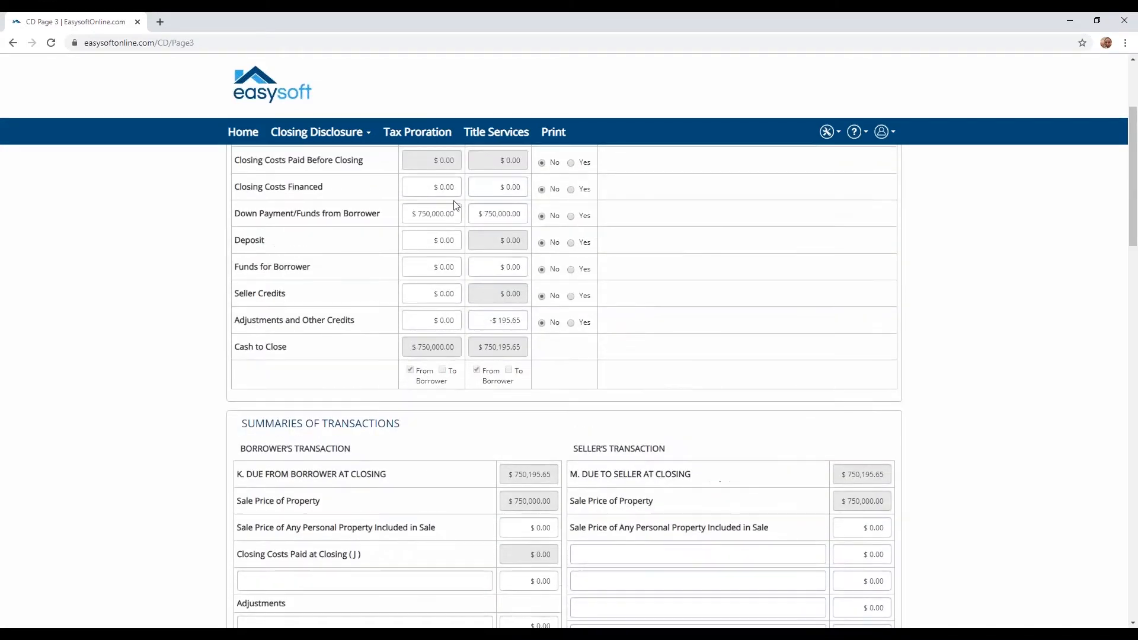
Reopen the calculator on the County tab, keeping the 1/1/2019 start date.
click(408, 133)
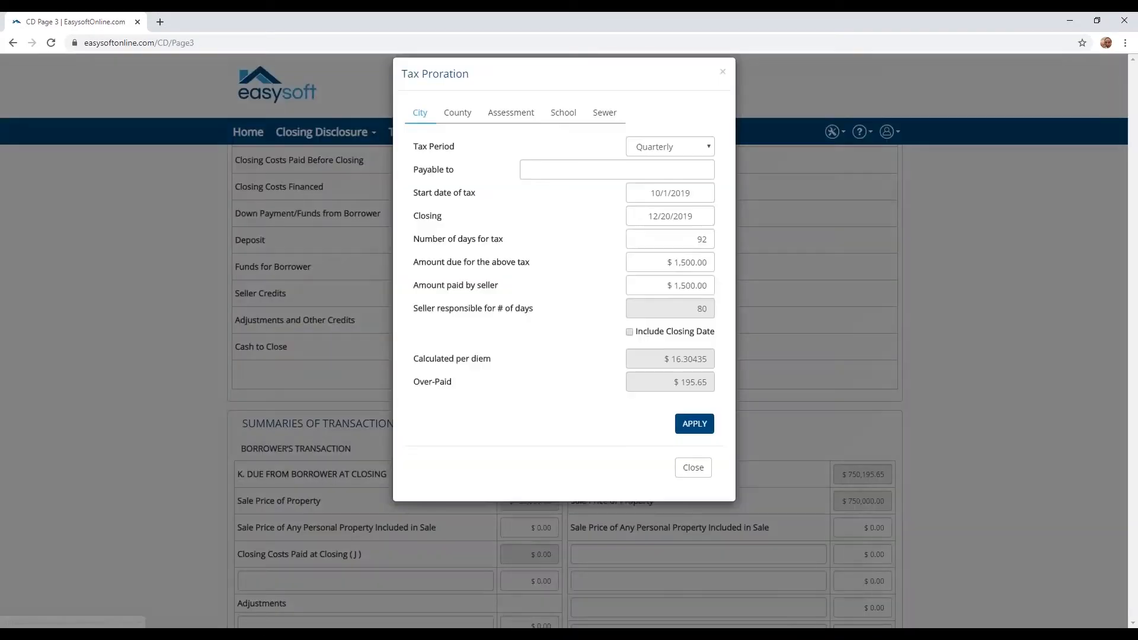
click(455, 137)
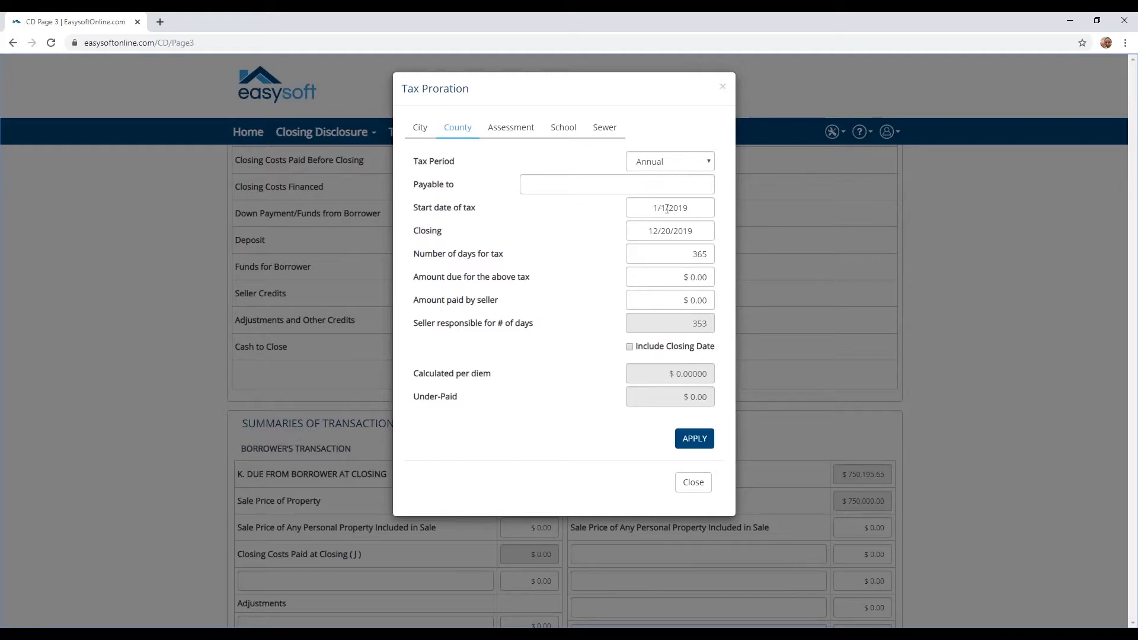
drag(653, 208, 687, 207)
click(590, 226)
Enter 1,000 county amount due and 850 seller-paid, apply the $117.12 under-paid proration, and close.
drag(675, 277, 710, 283)
text(1000)
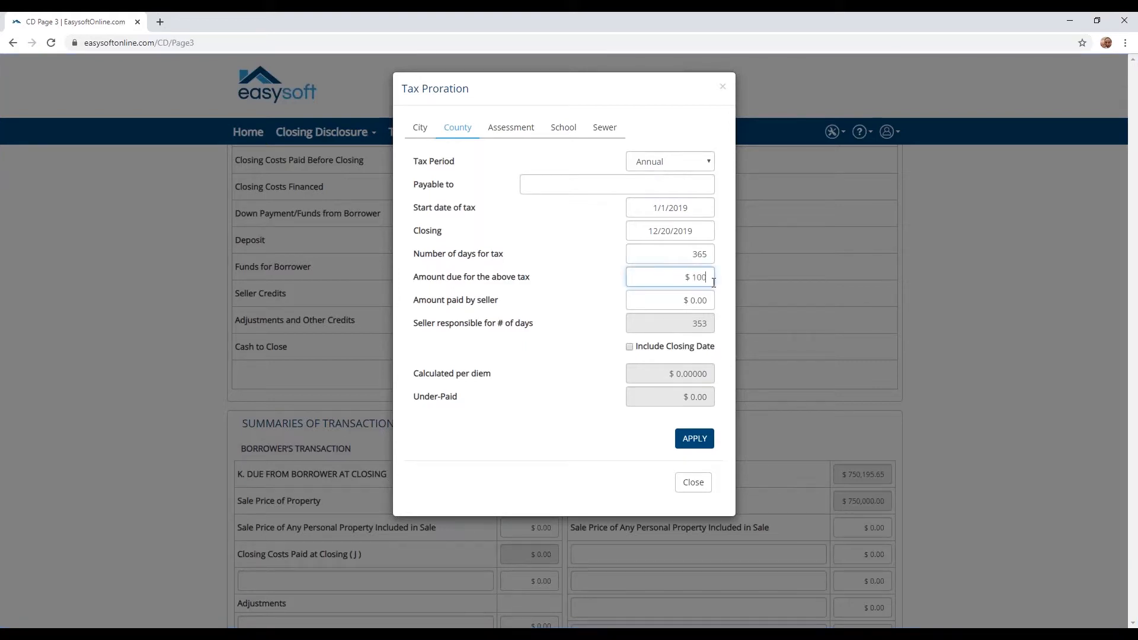
key(Tab)
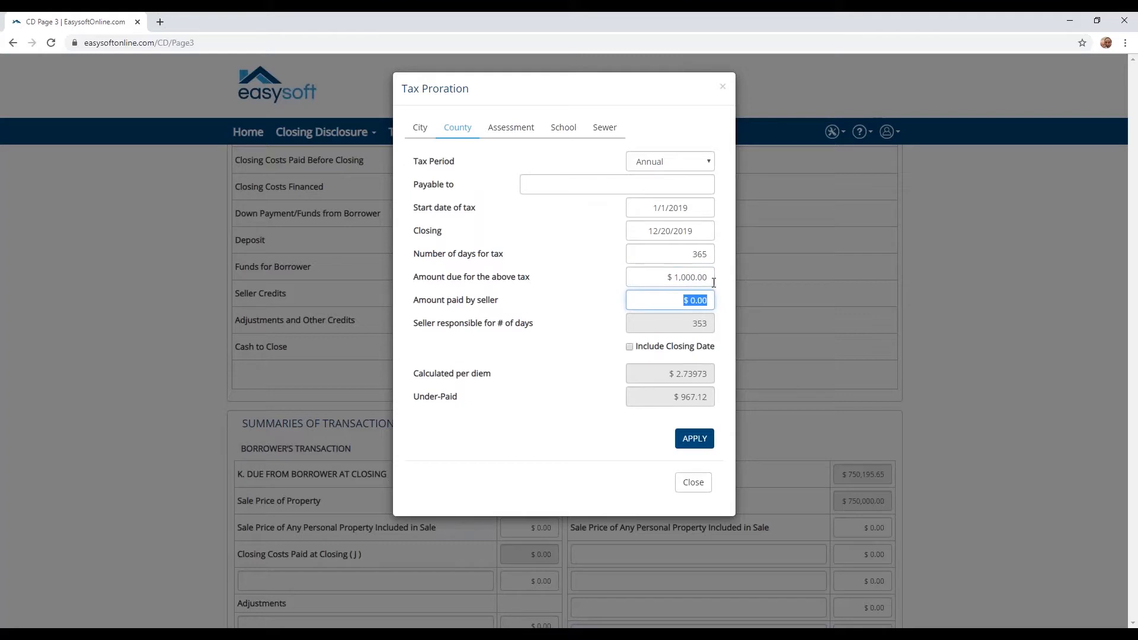
text(850)
key(Tab)
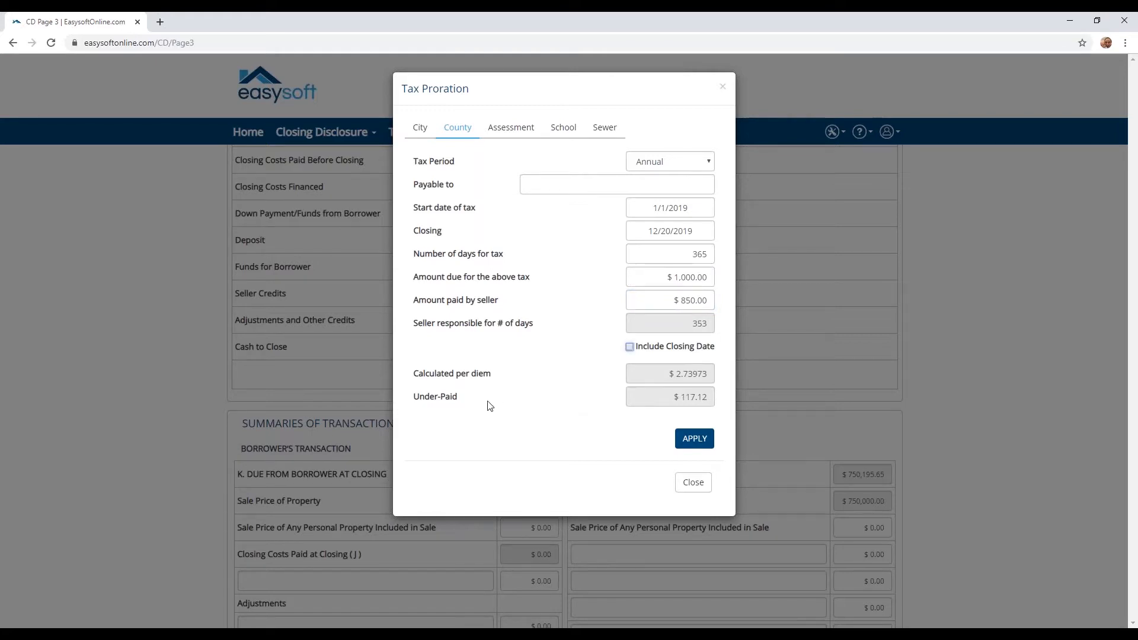
click(700, 442)
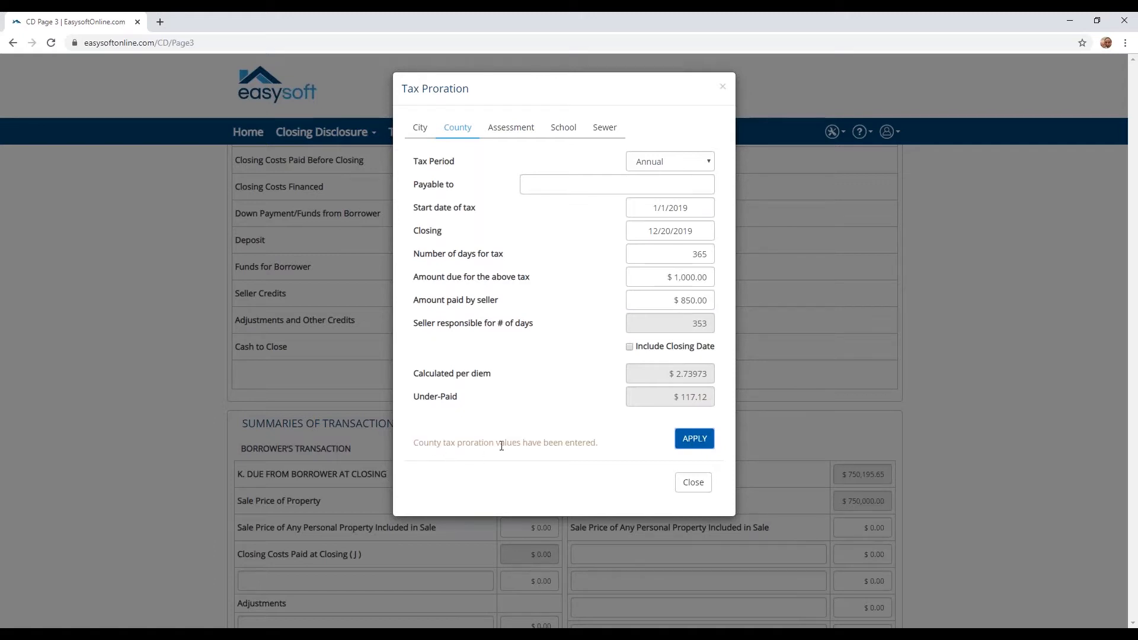
click(688, 485)
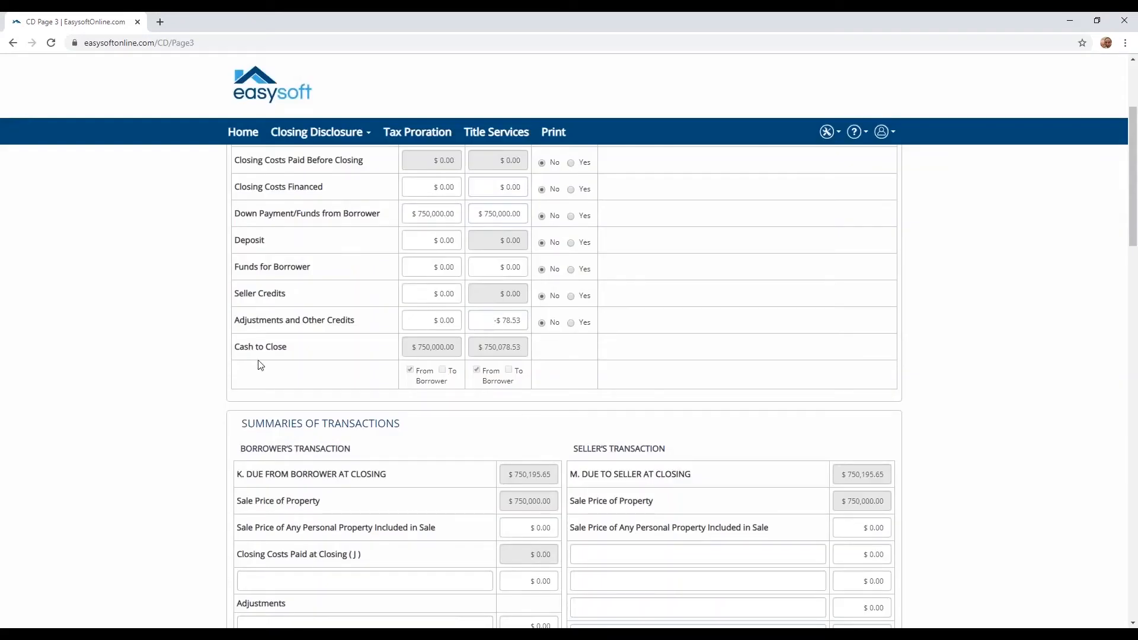
scroll(354, 323, up, 2)
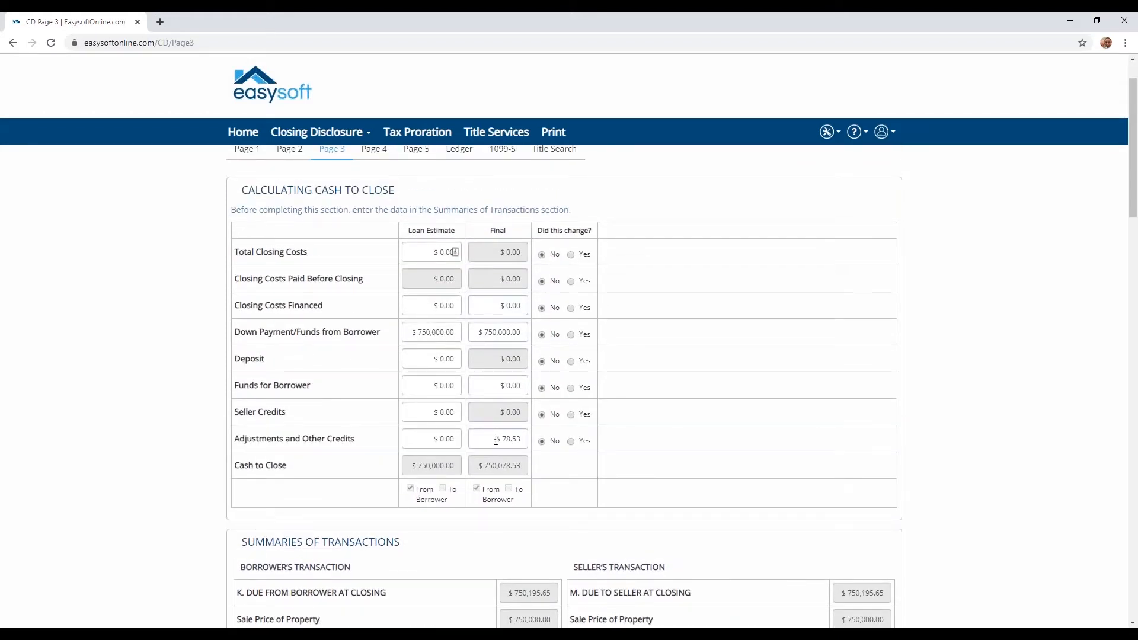
scroll(496, 440, down, 8)
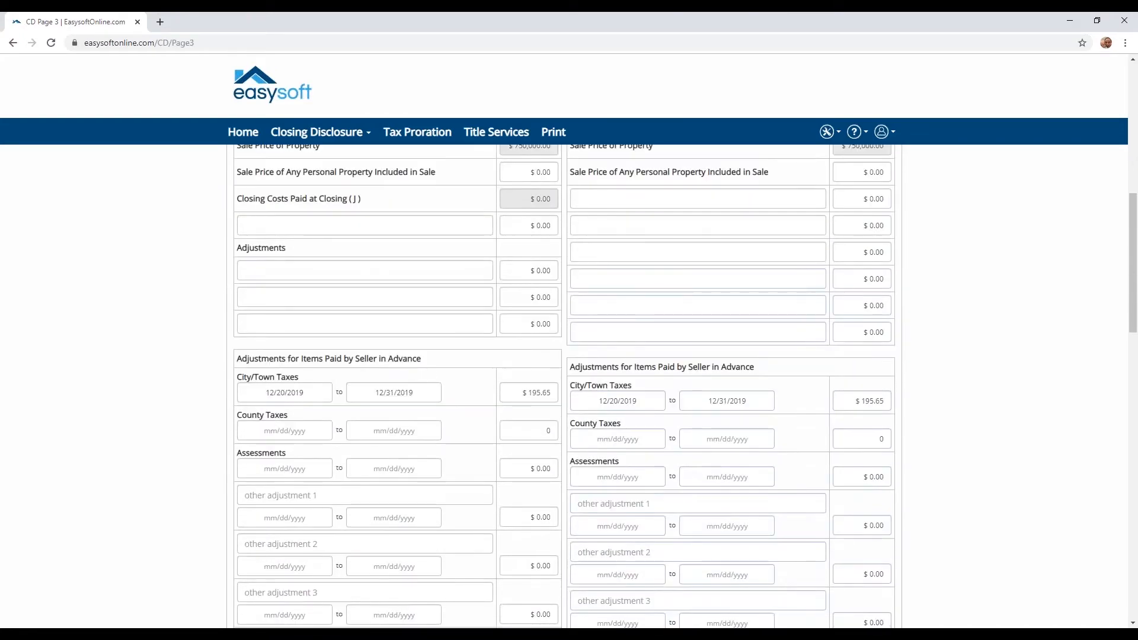
scroll(563, 385, down, 1)
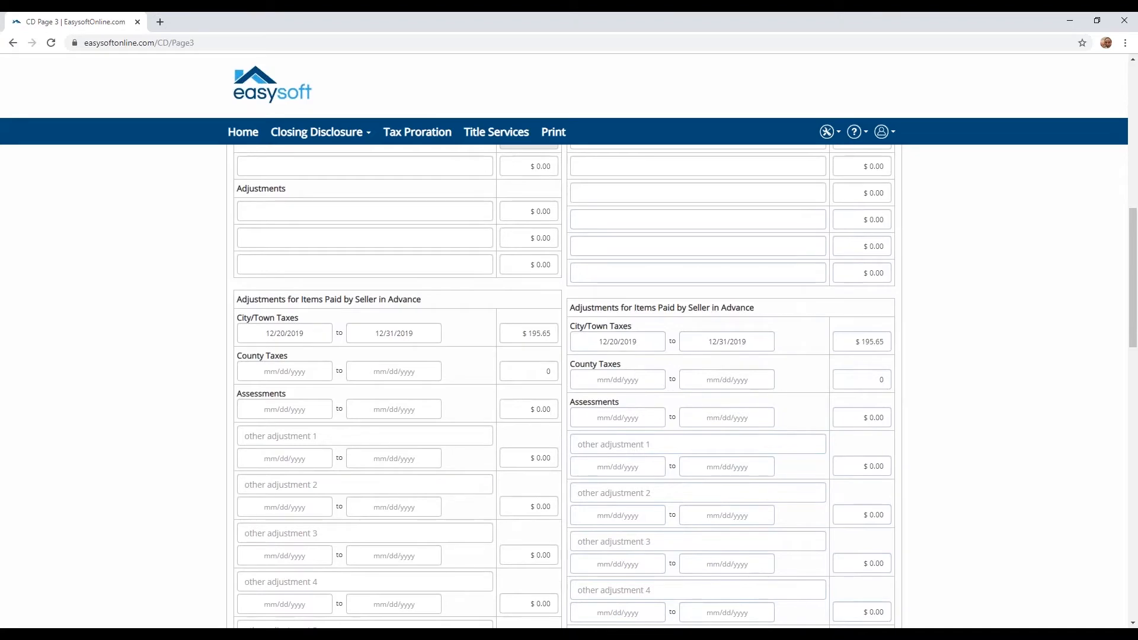
scroll(563, 385, down, 10)
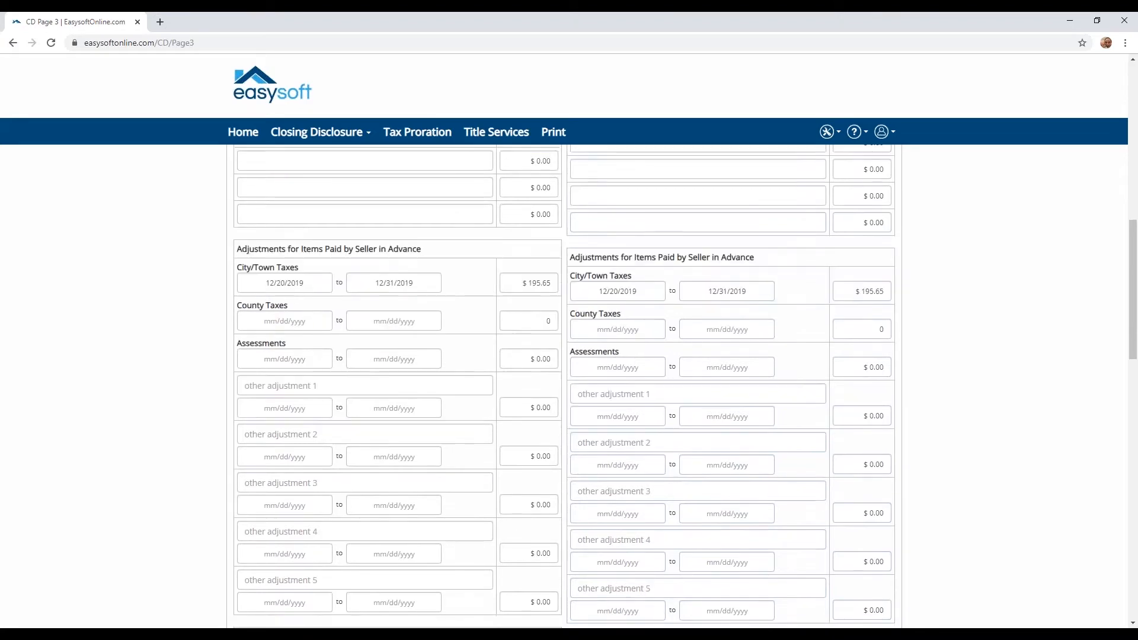
scroll(494, 443, down, 3)
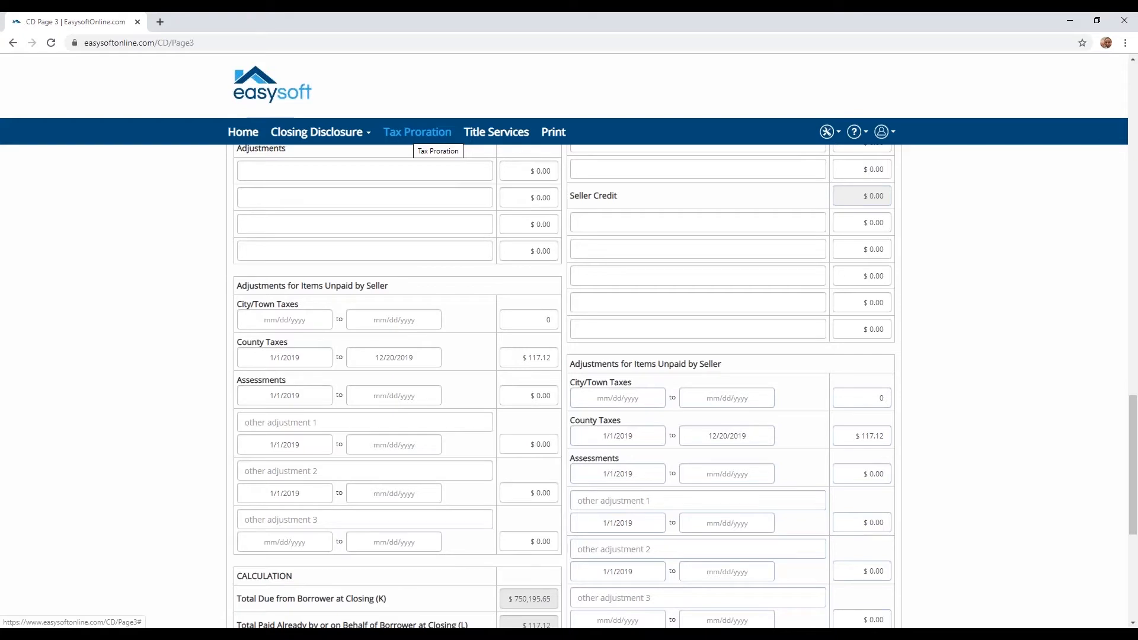
Apply a 500 due, 500 seller-paid assessment proration excluding the closing date ($16.44 over-paid).
click(407, 133)
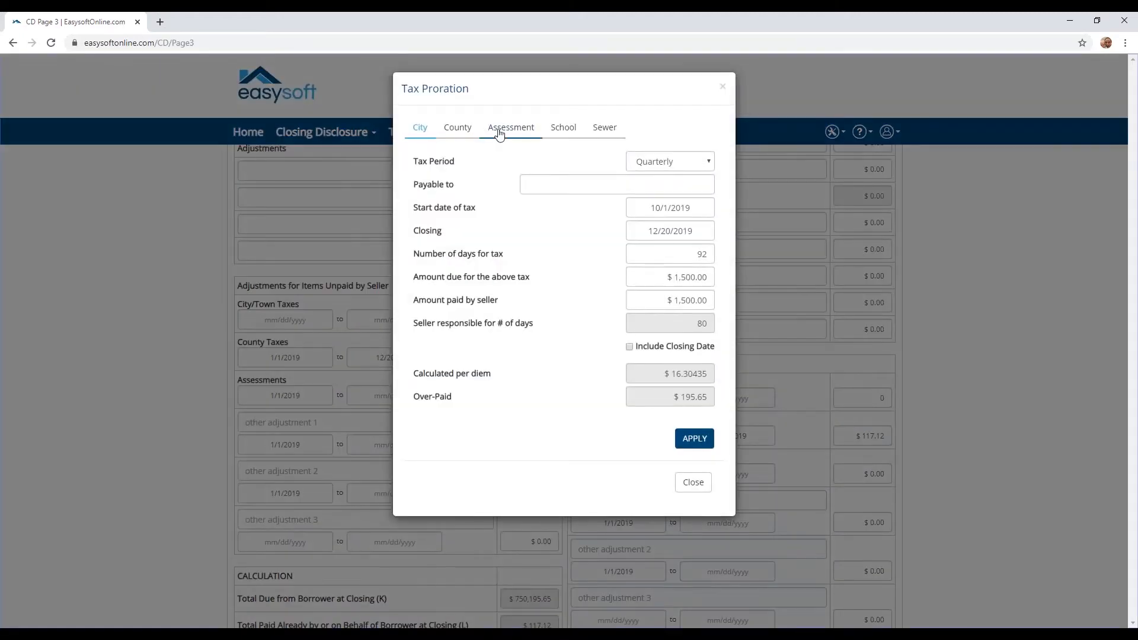
click(499, 134)
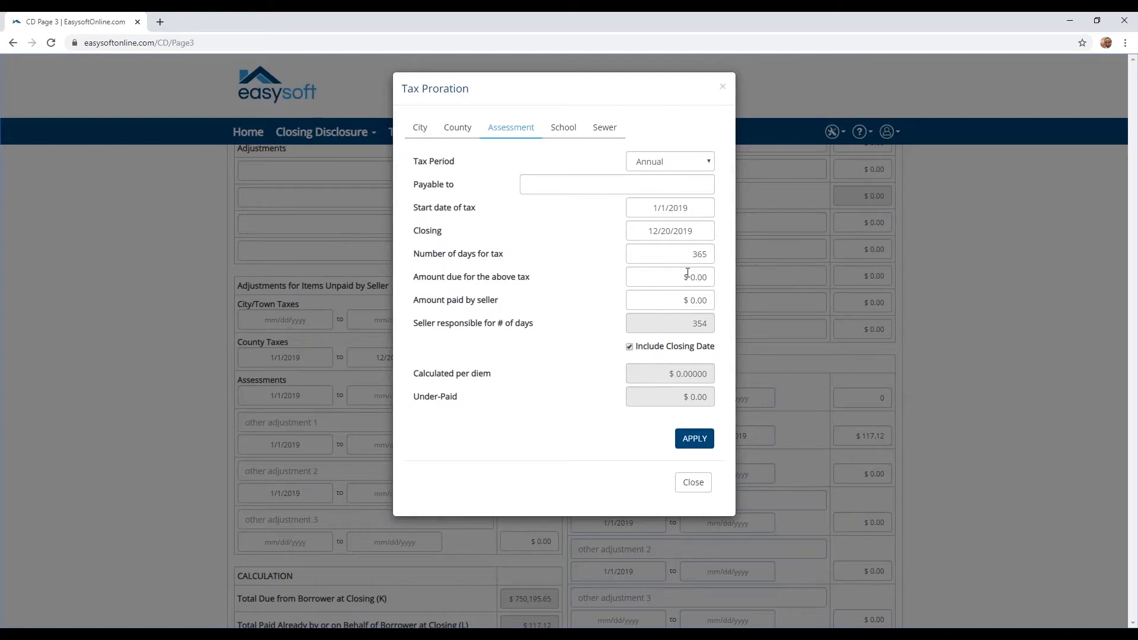
click(711, 285)
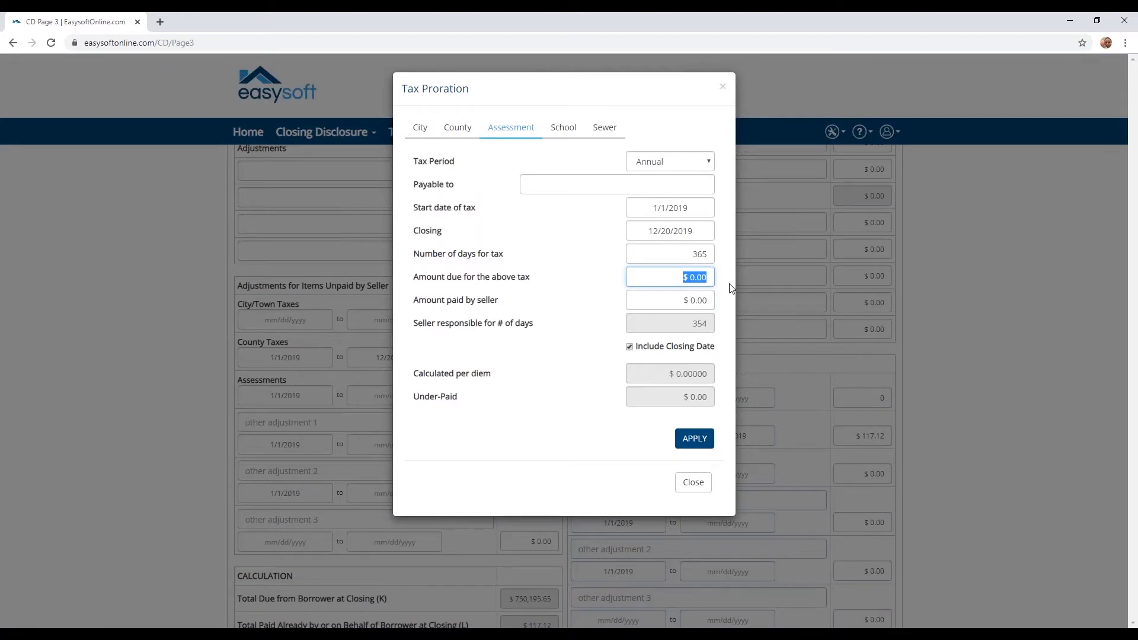
text(500)
key(Tab)
text(5.000)
key(Tab)
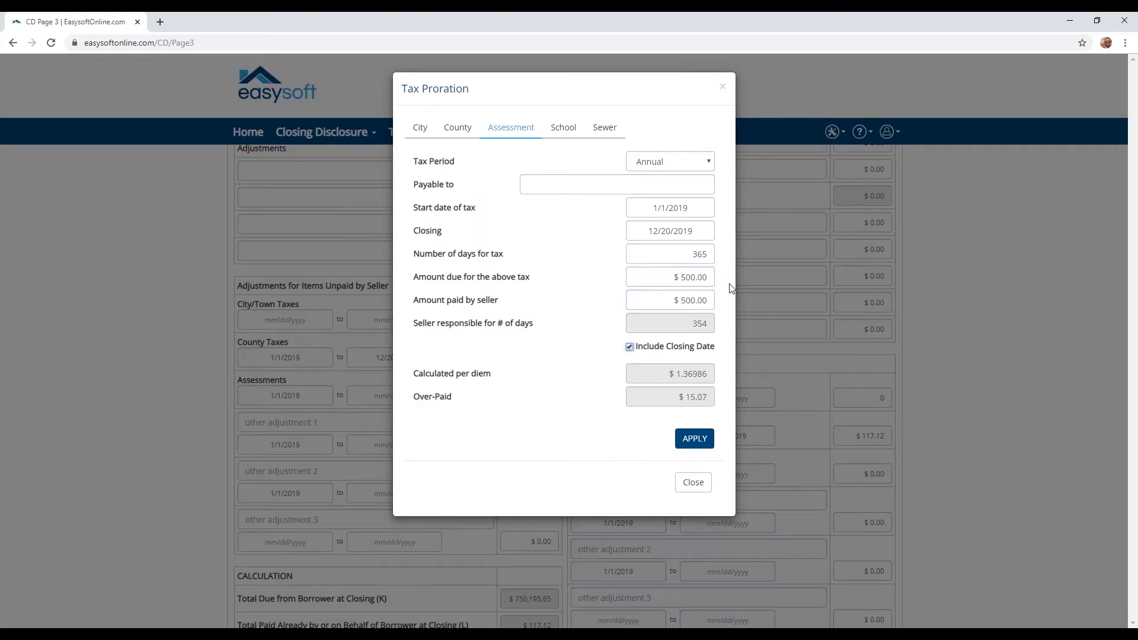
click(630, 347)
click(699, 443)
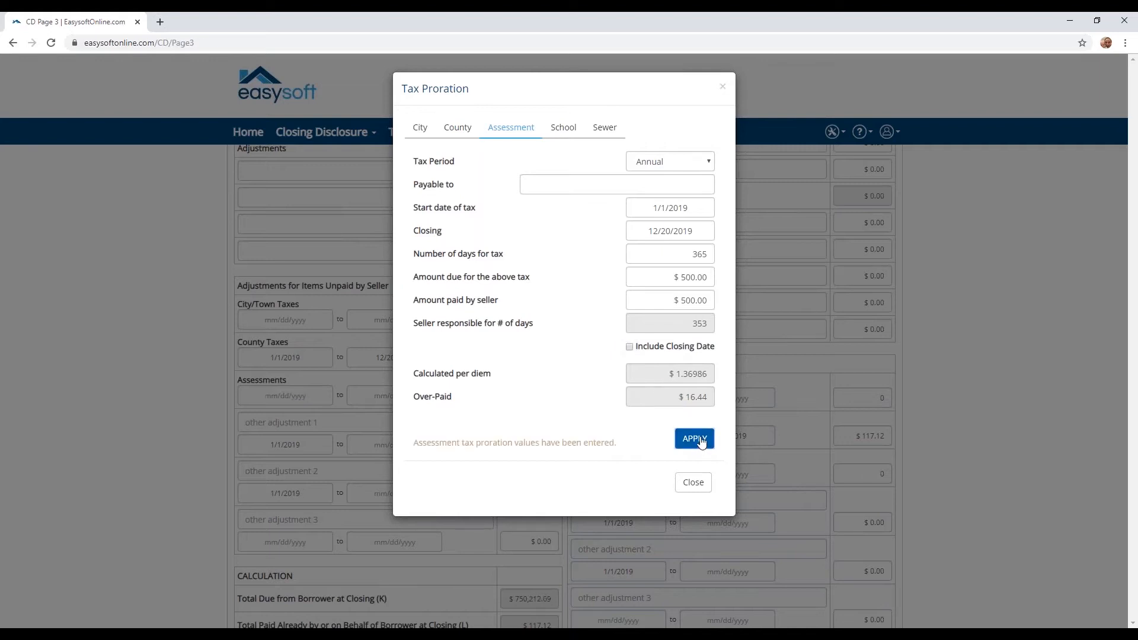
Switch to the School tab and set its tax period to Quarterly.
click(563, 130)
click(667, 168)
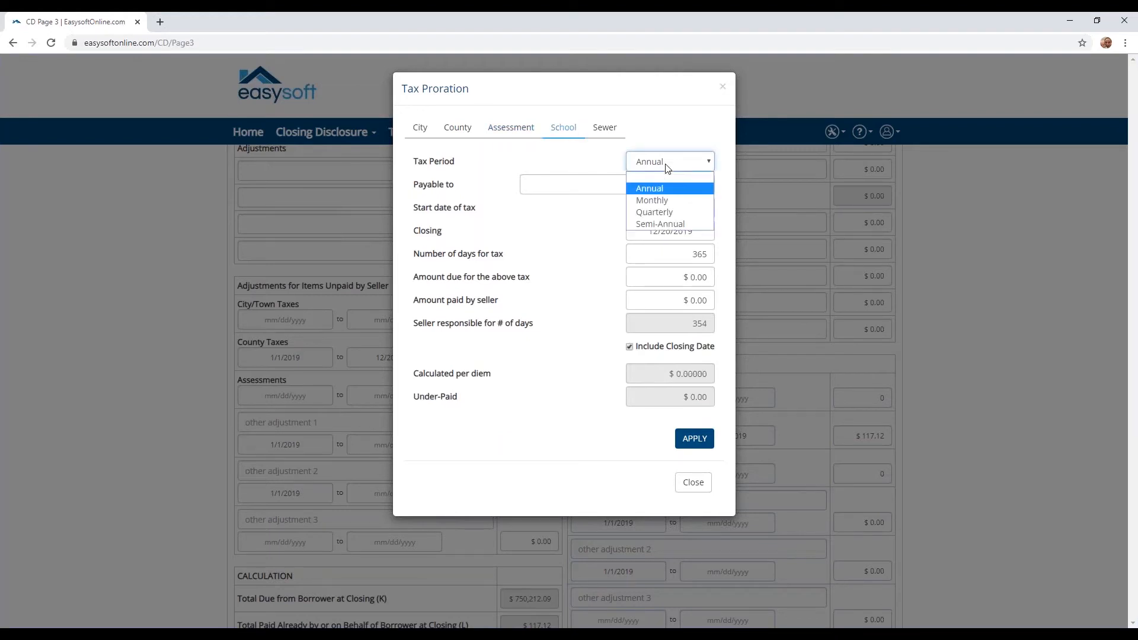
click(654, 215)
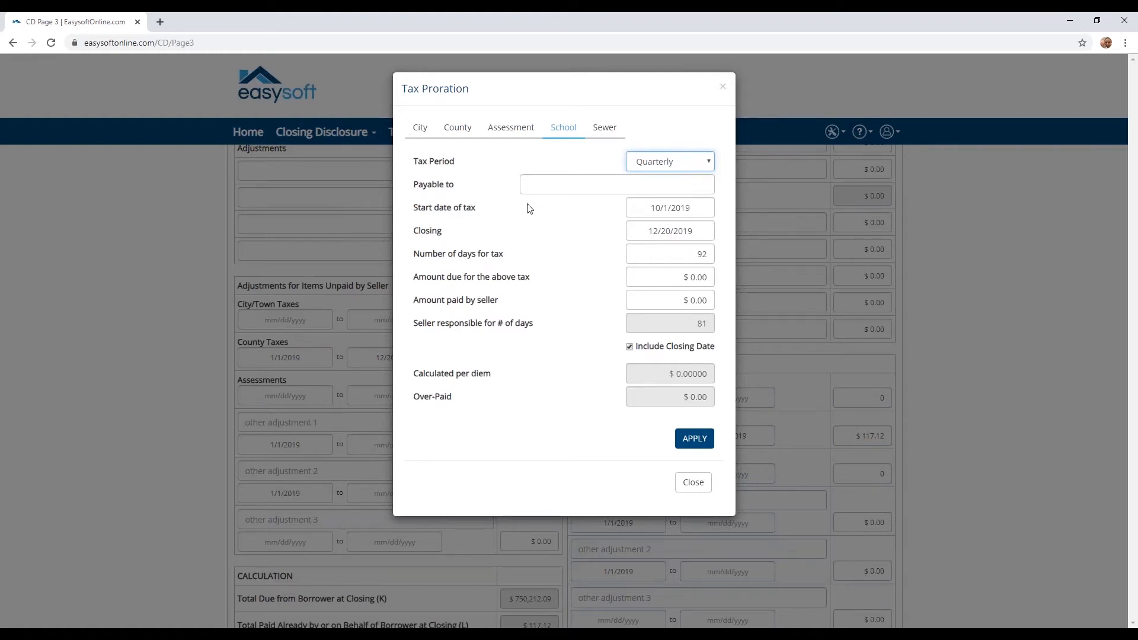
click(683, 277)
click(742, 280)
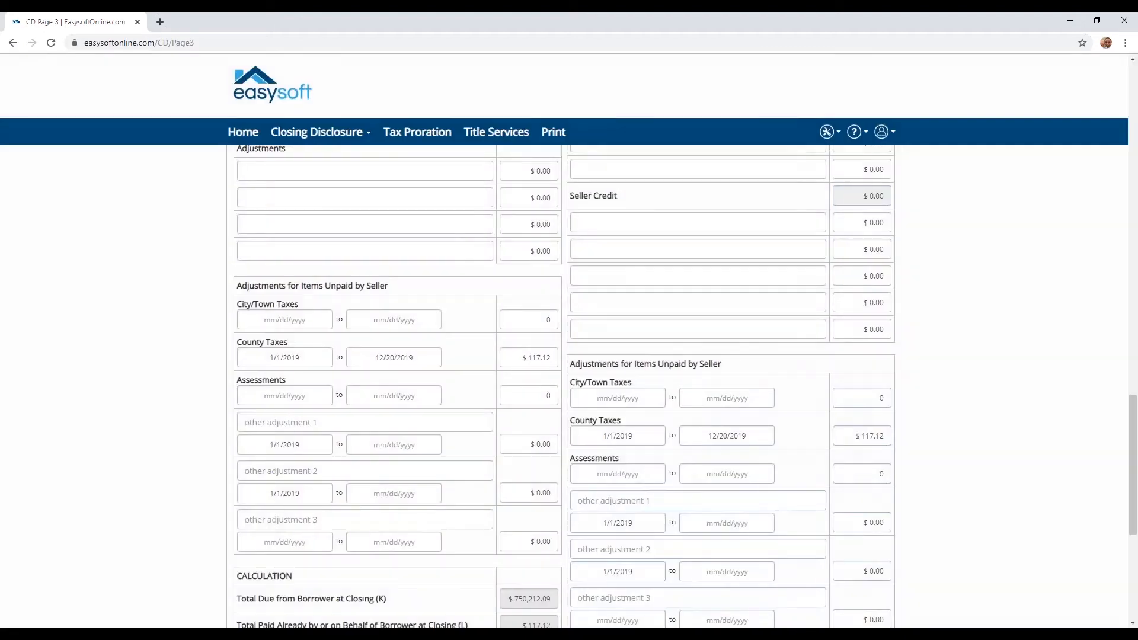
click(420, 137)
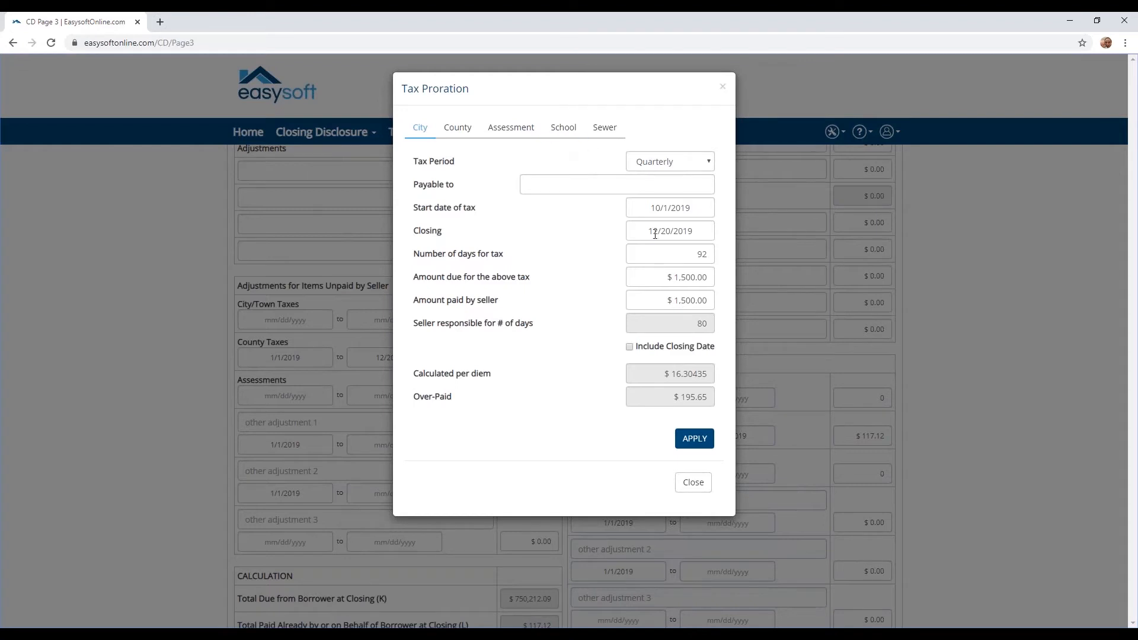
click(557, 131)
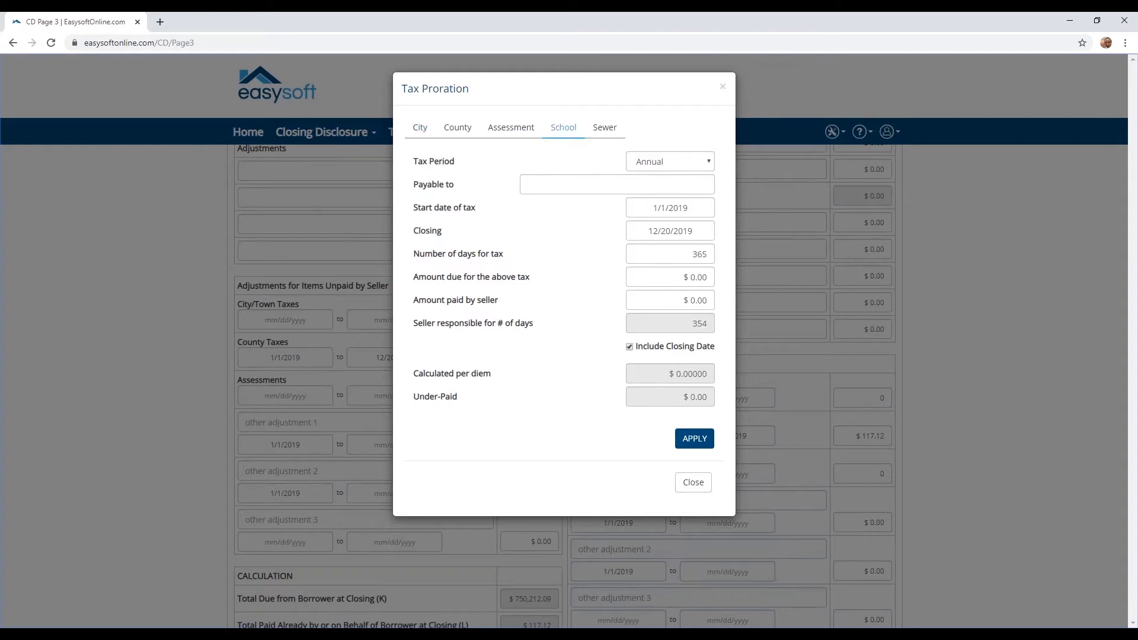
click(646, 168)
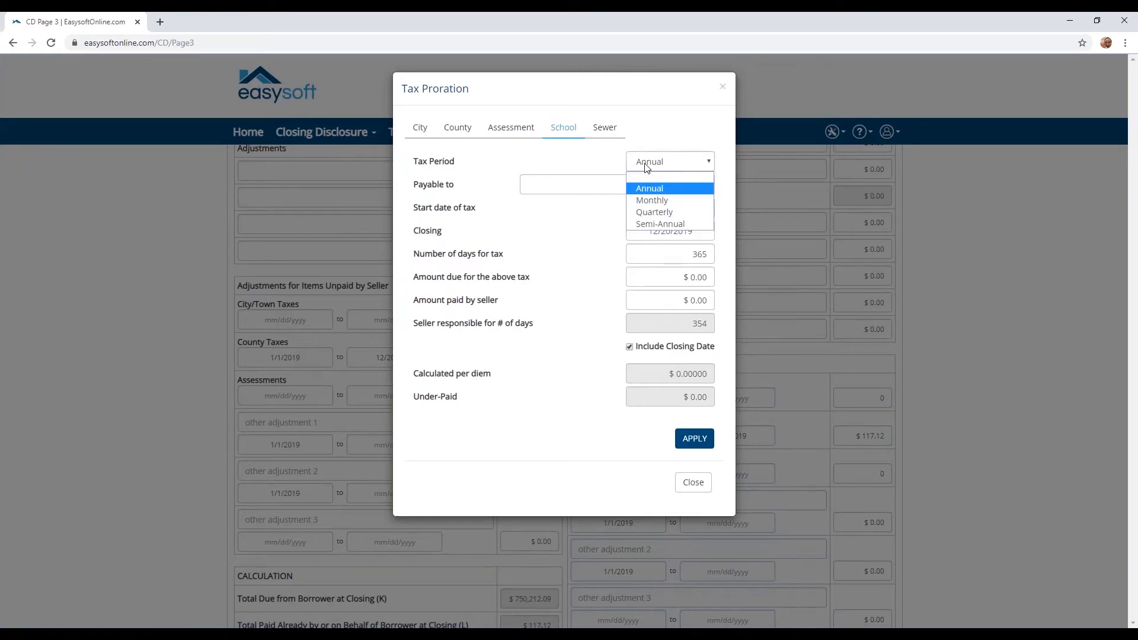
click(648, 212)
Enter 1,000 school tax due and paid, make it payable to School District, and apply.
click(712, 277)
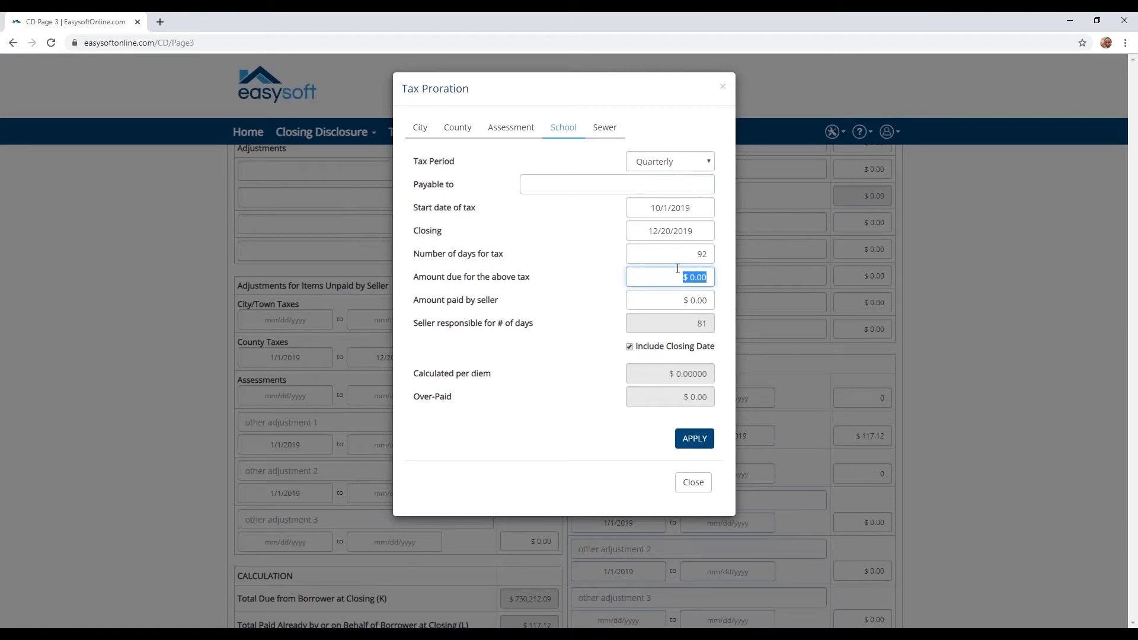
text(1000)
key(Tab)
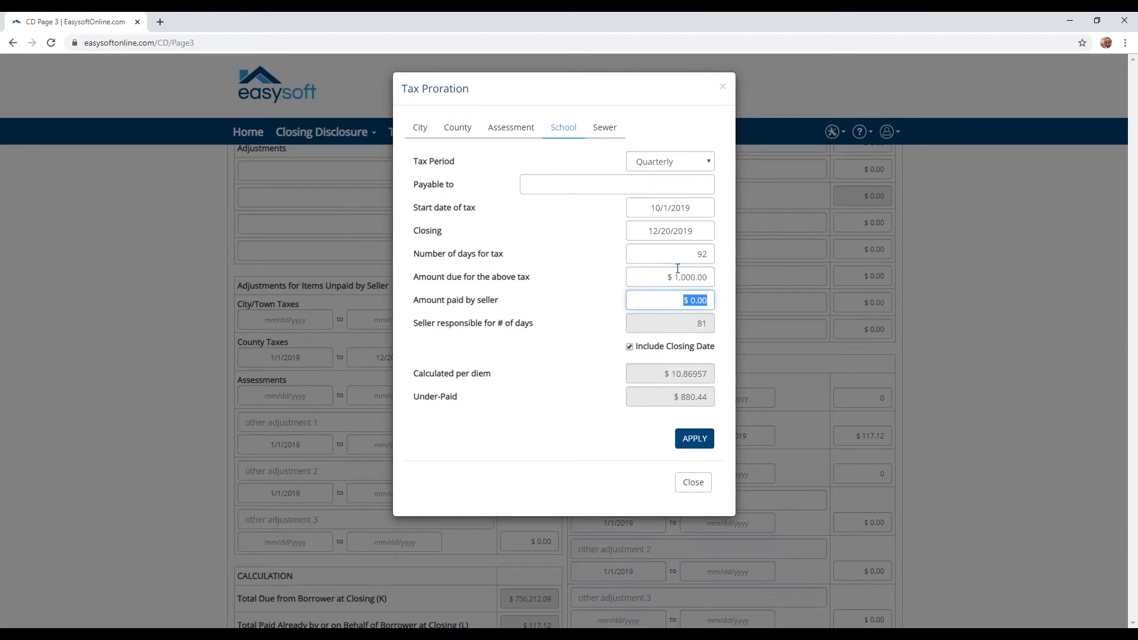
text(1000)
click(618, 186)
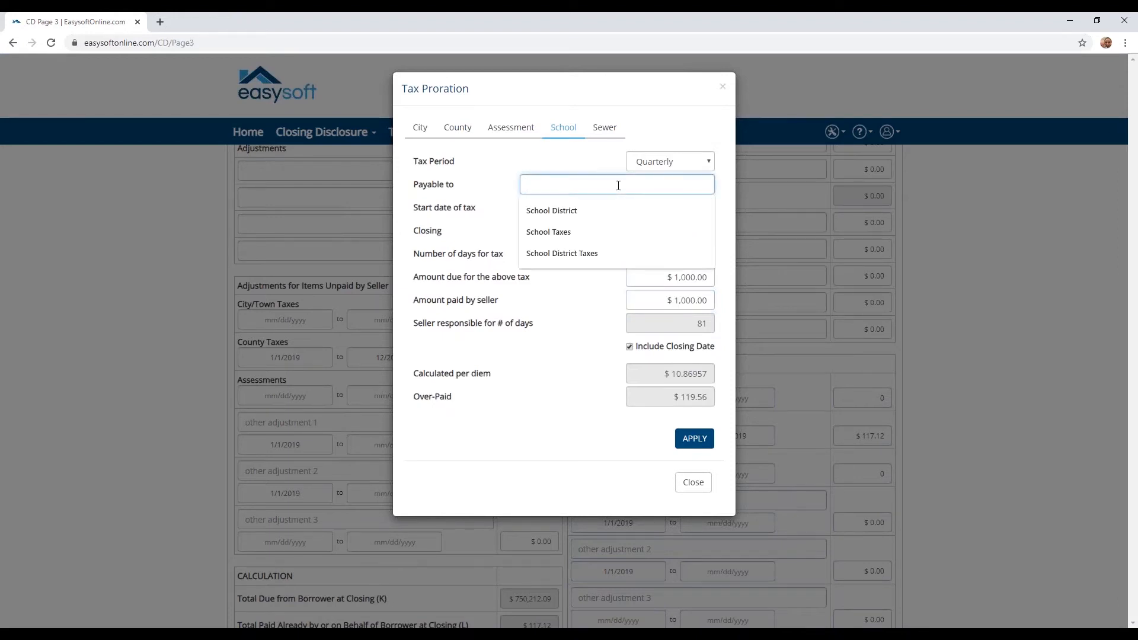
click(600, 211)
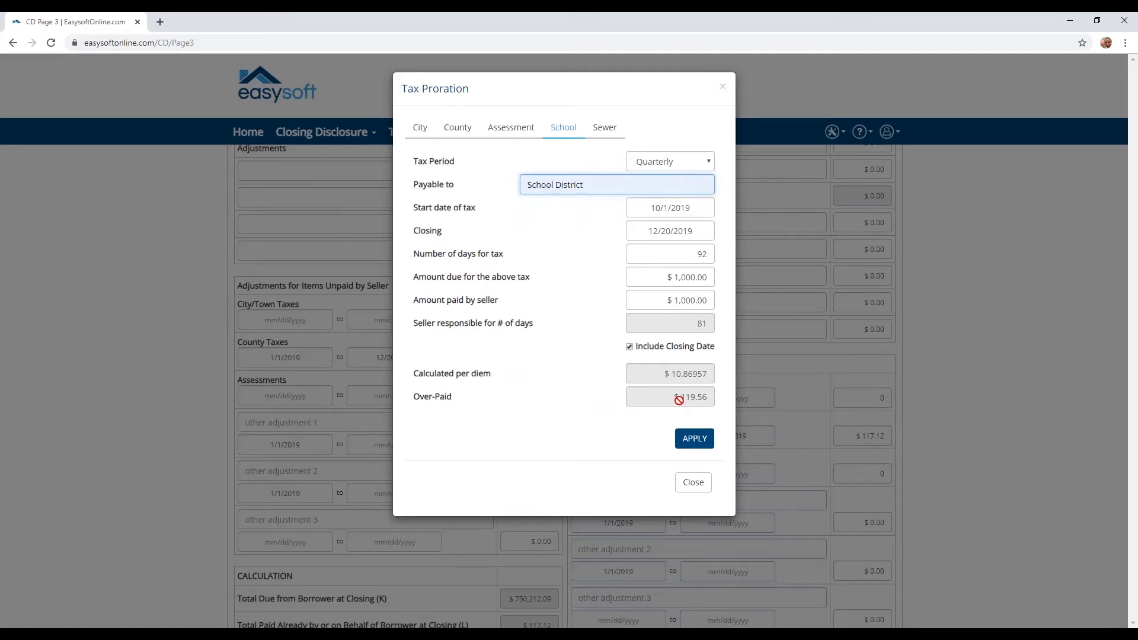
click(697, 440)
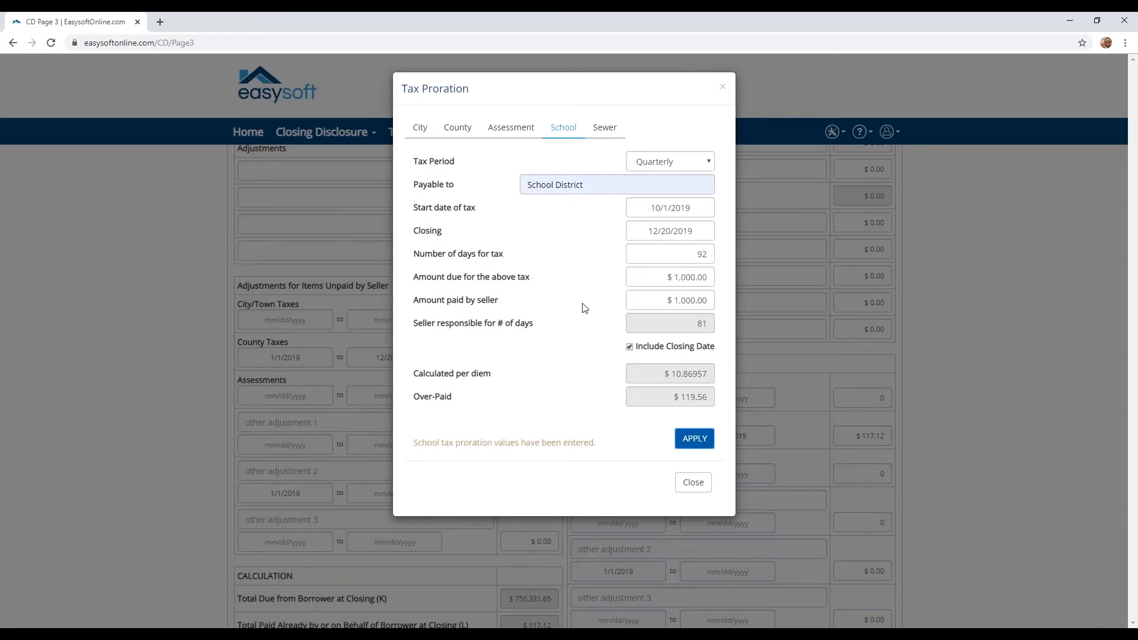
On the Sewer tab, make the tax payable to Sewer with a Quarterly tax period.
click(600, 127)
click(618, 184)
click(601, 208)
click(658, 173)
click(652, 212)
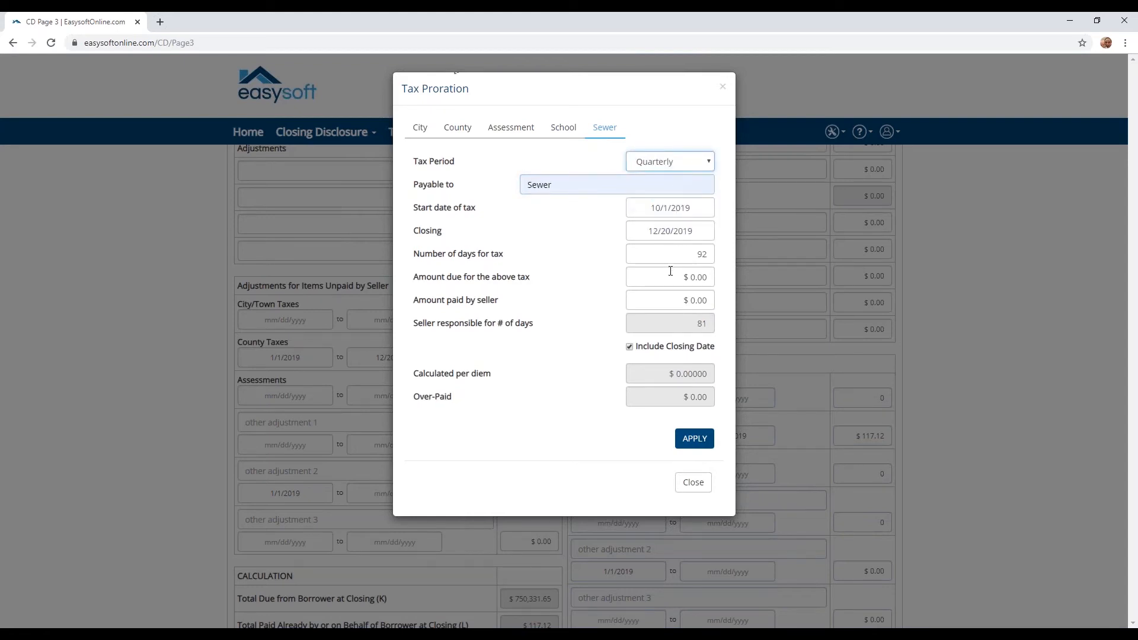
Enter 84 amount due with $0.00 seller-paid, apply the $73.96 sewer proration, and close.
drag(670, 276, 708, 276)
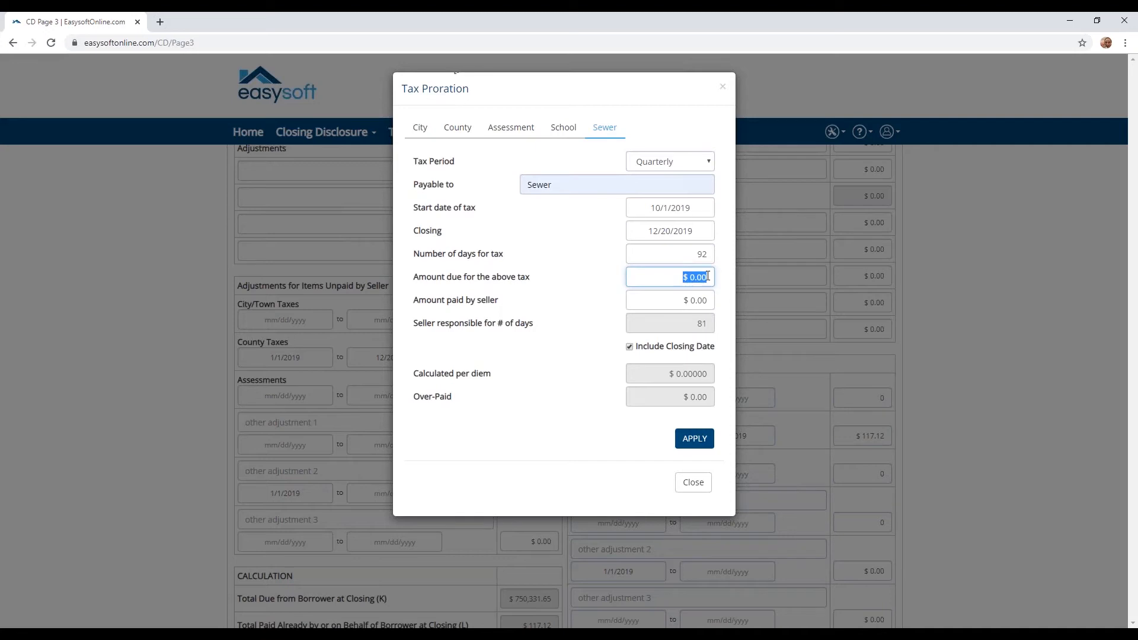
text(84)
key(Tab)
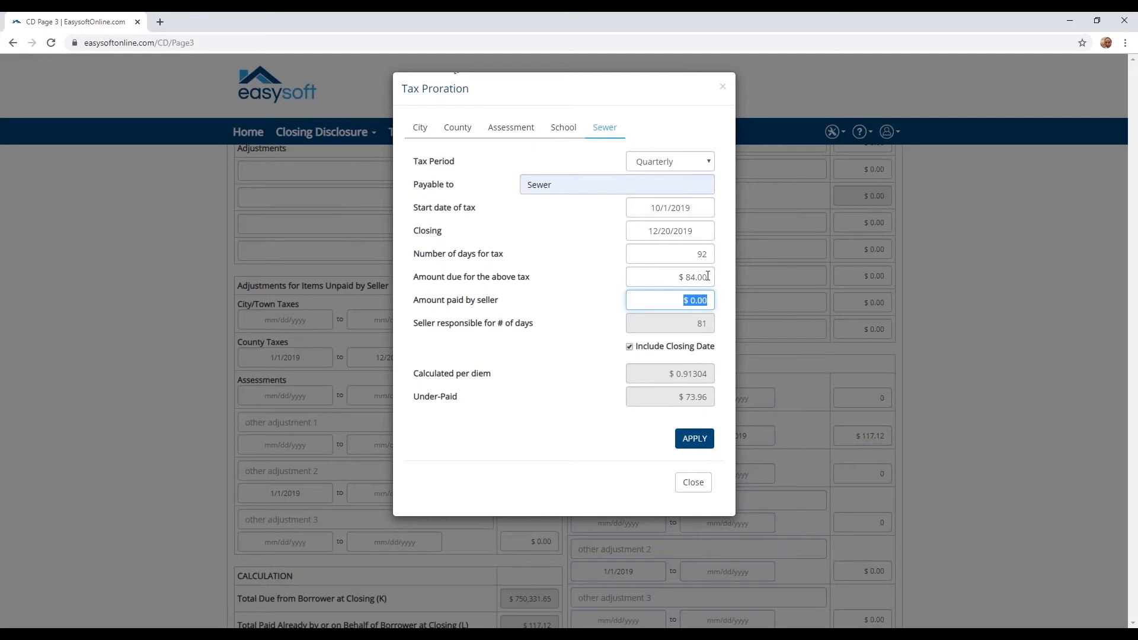
click(674, 303)
click(695, 443)
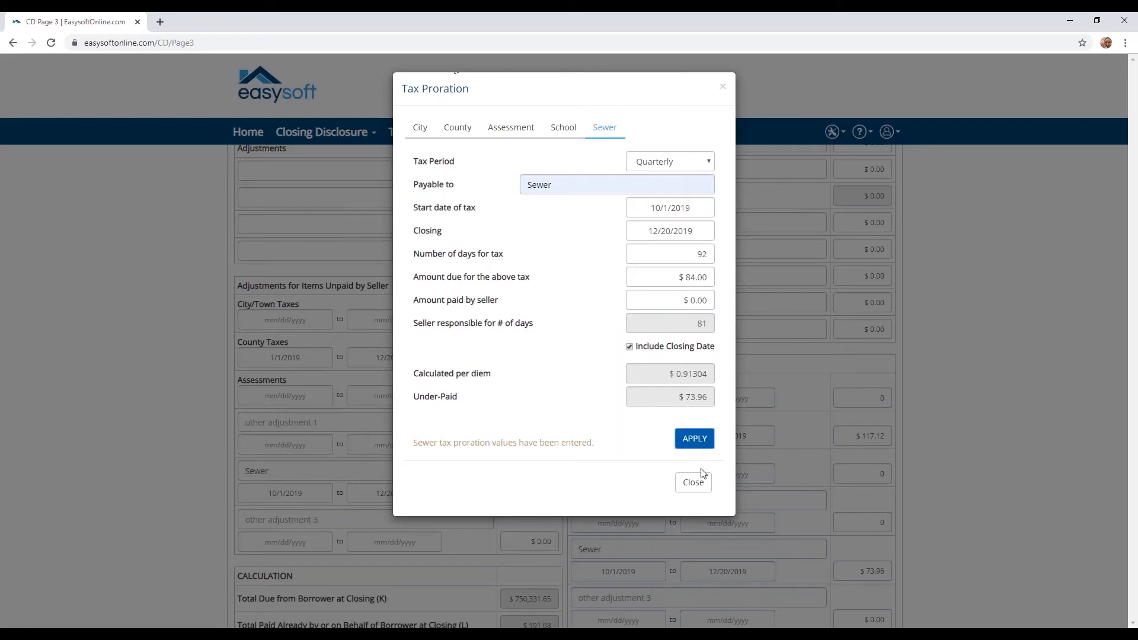
click(694, 484)
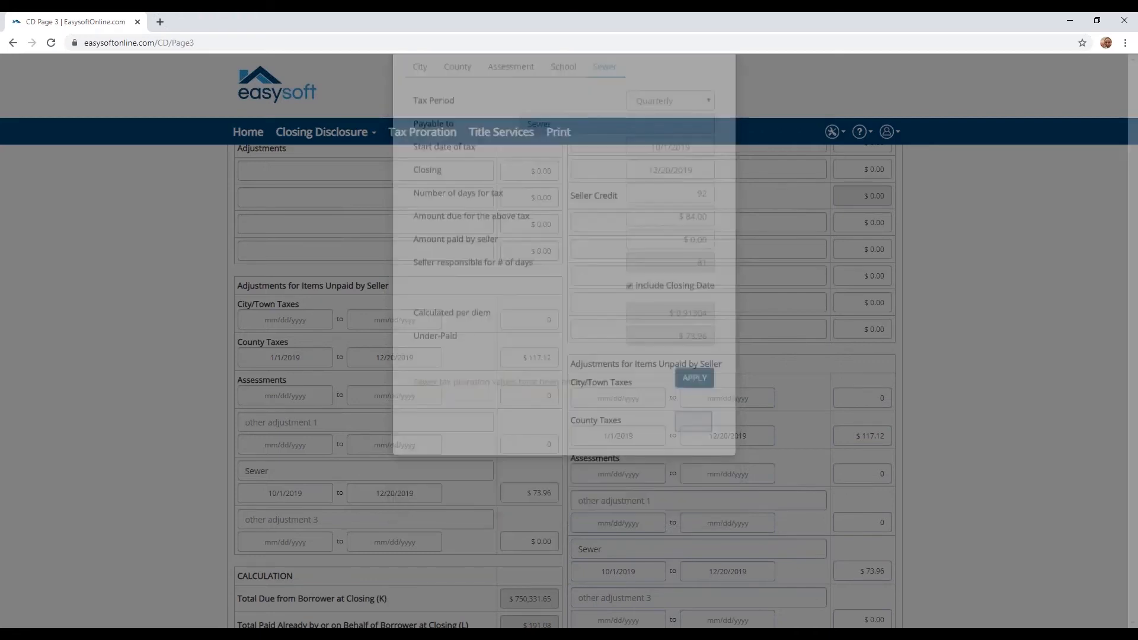
scroll(581, 415, up, 12)
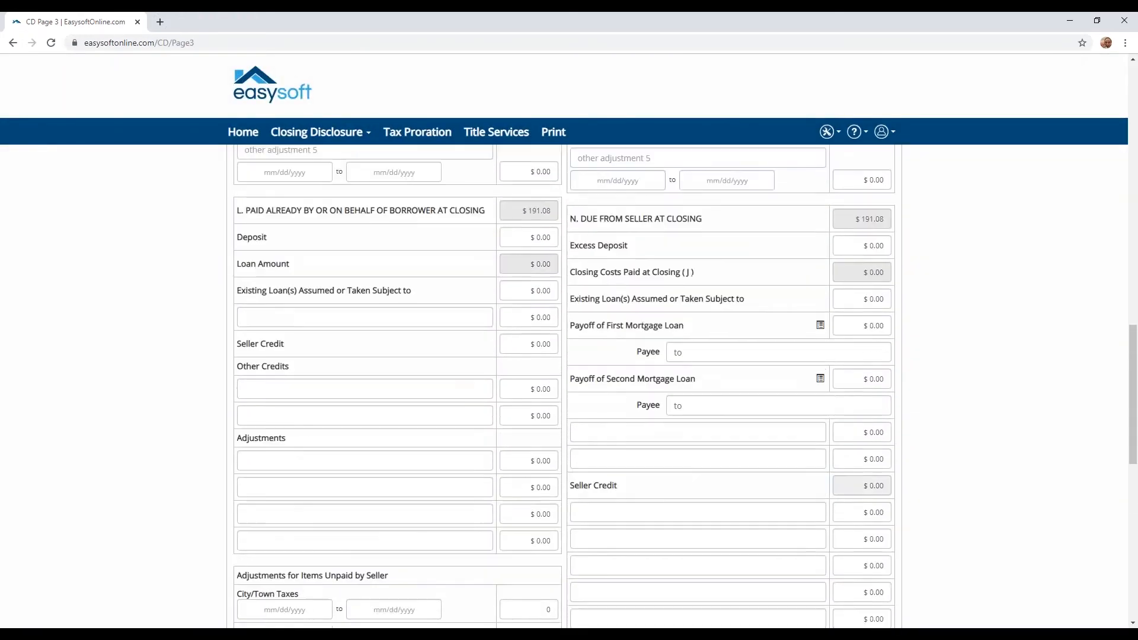
scroll(581, 416, up, 10)
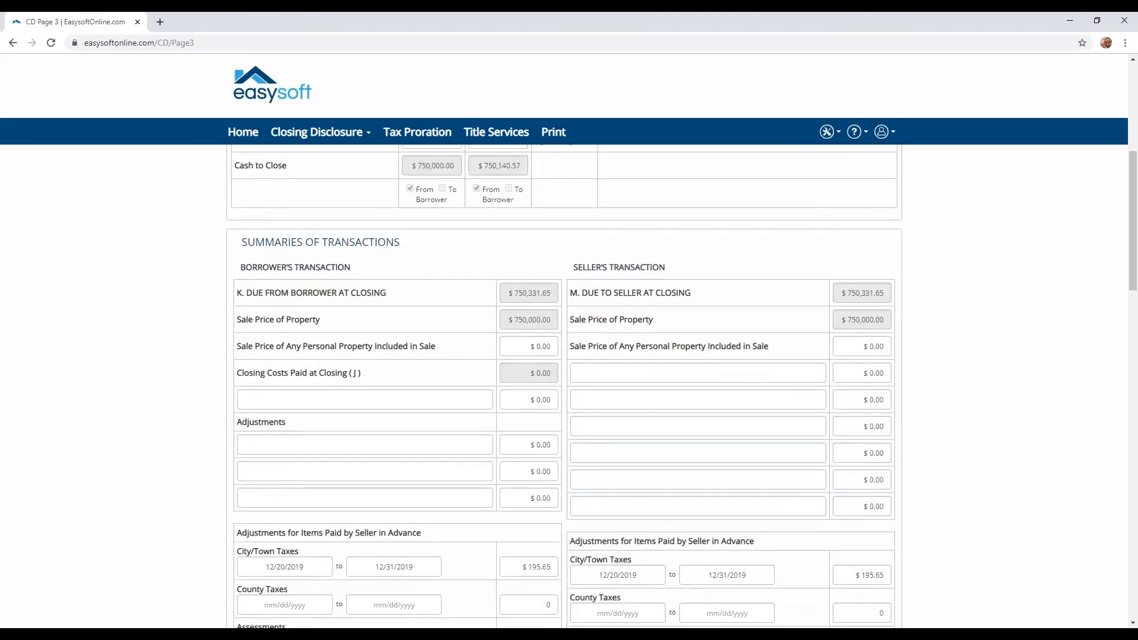
scroll(454, 252, up, 3)
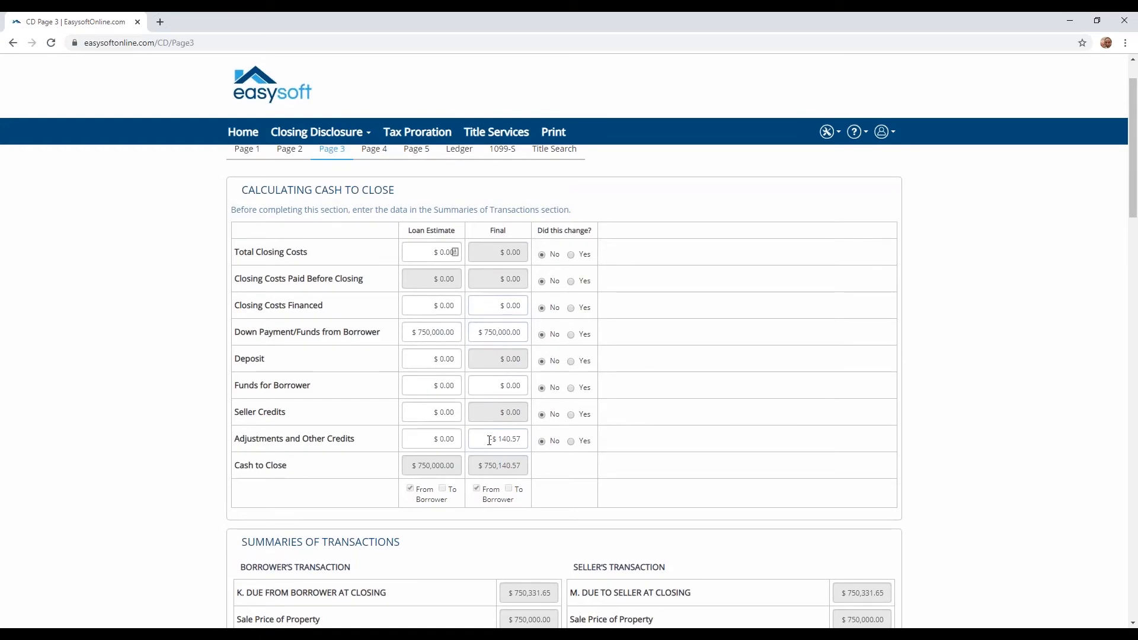
scroll(490, 440, down, 5)
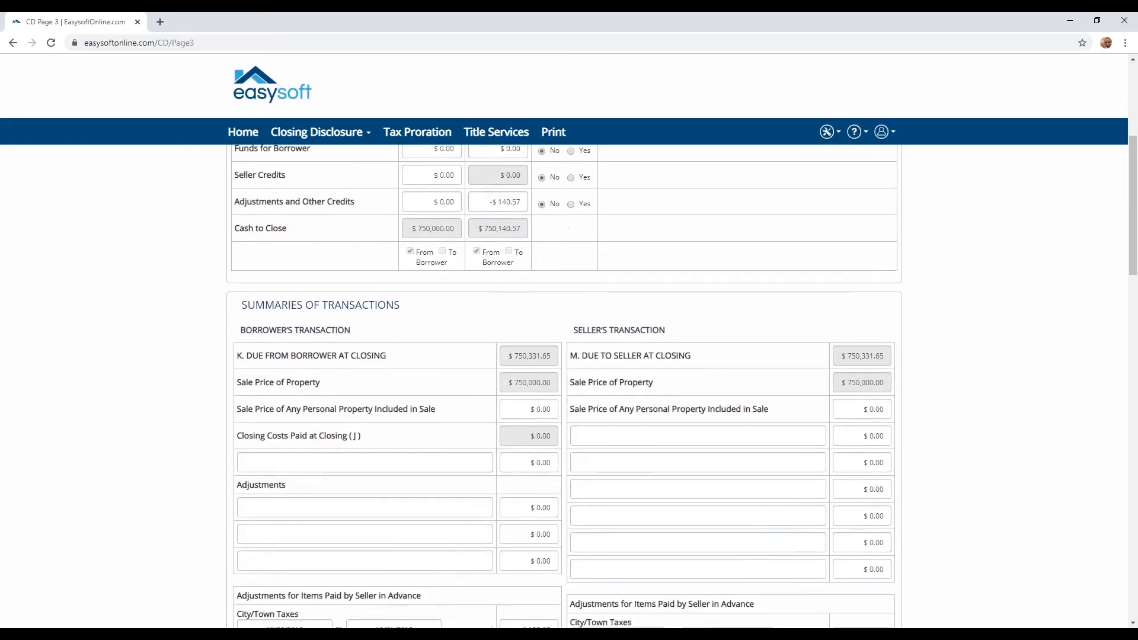
scroll(481, 406, down, 3)
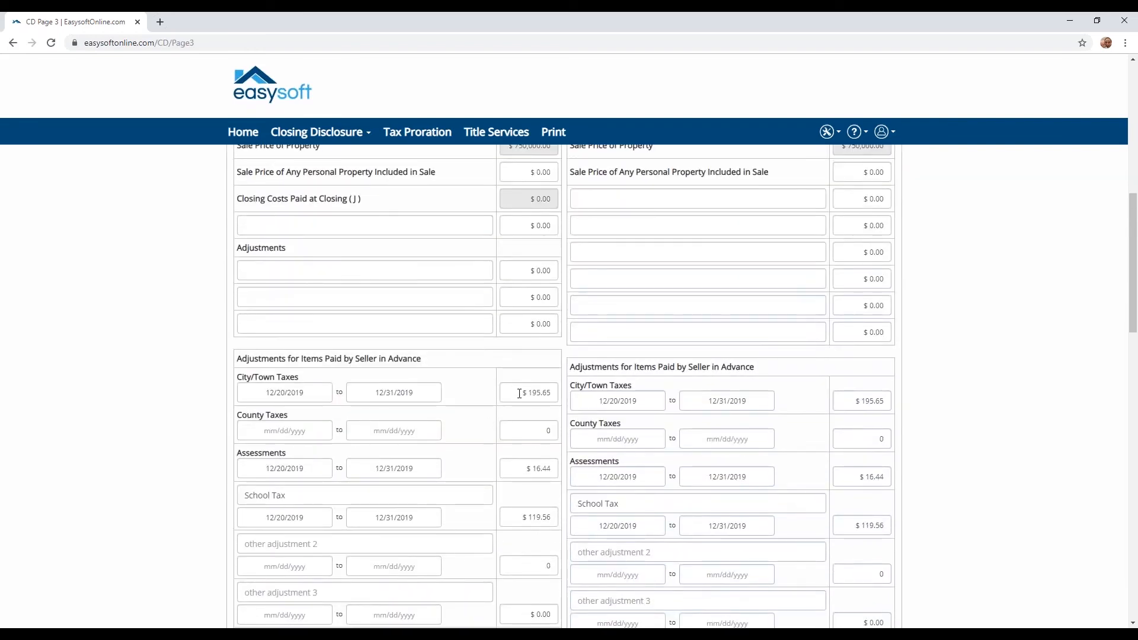
scroll(519, 393, down, 1)
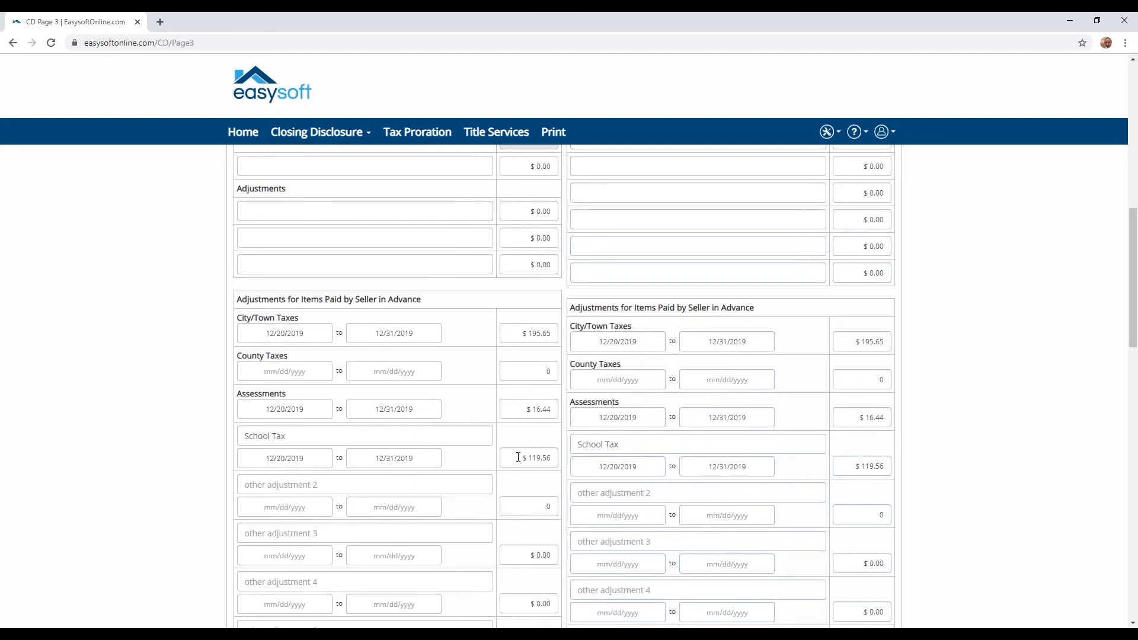
drag(287, 436, 228, 448)
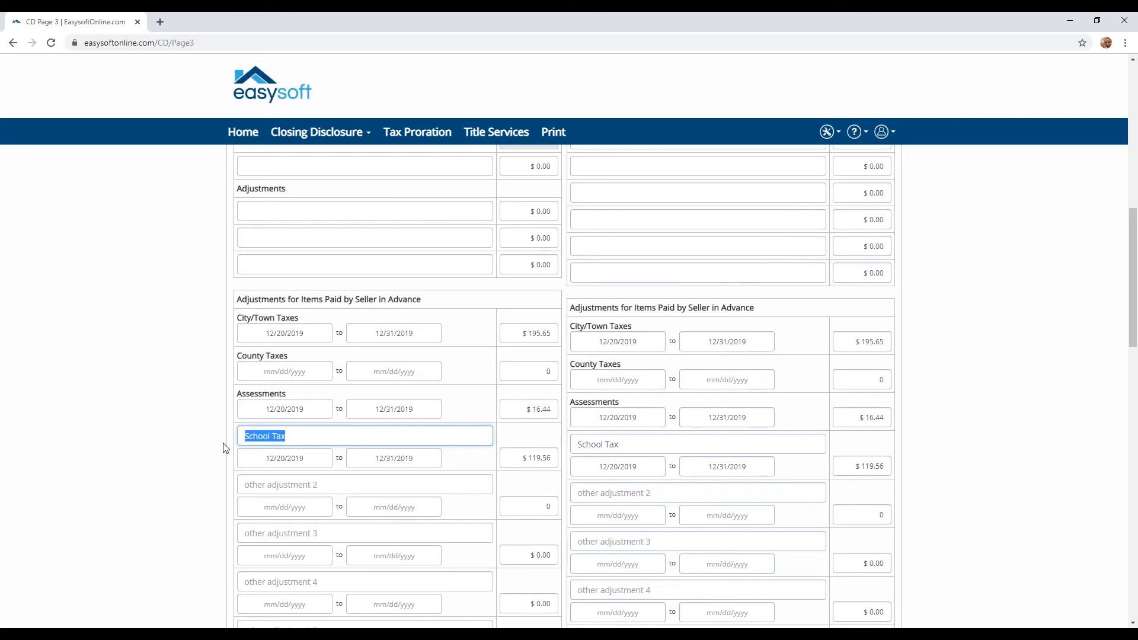
click(244, 436)
drag(245, 436, 294, 438)
click(294, 438)
scroll(381, 399, down, 8)
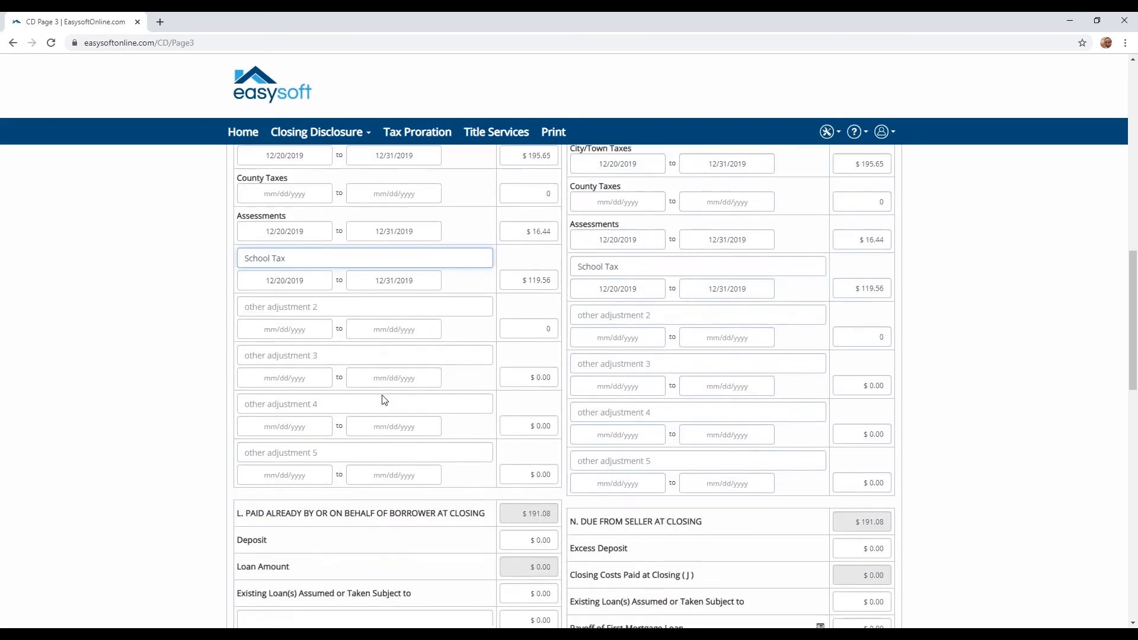
scroll(381, 399, down, 4)
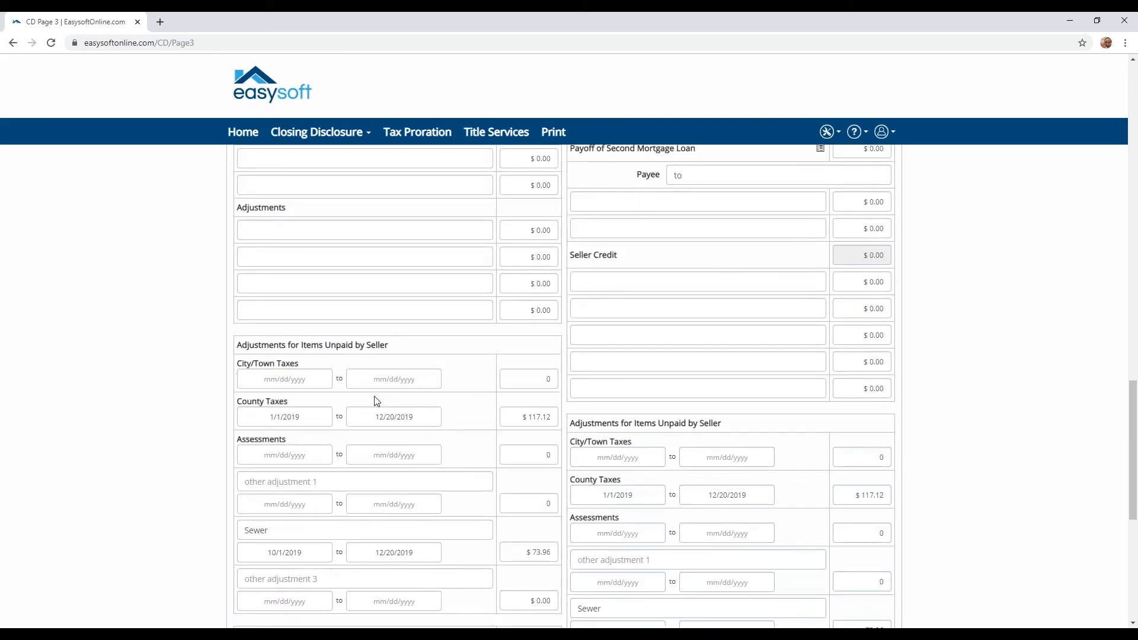
scroll(338, 391, down, 1)
scroll(338, 391, down, 1)
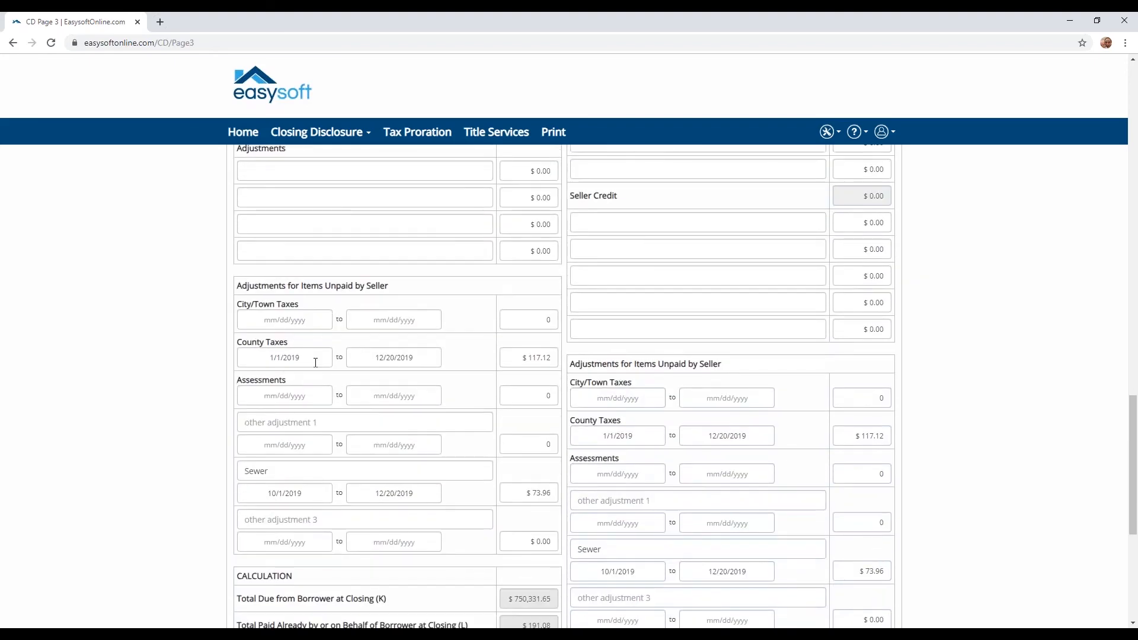
scroll(251, 468, down, 1)
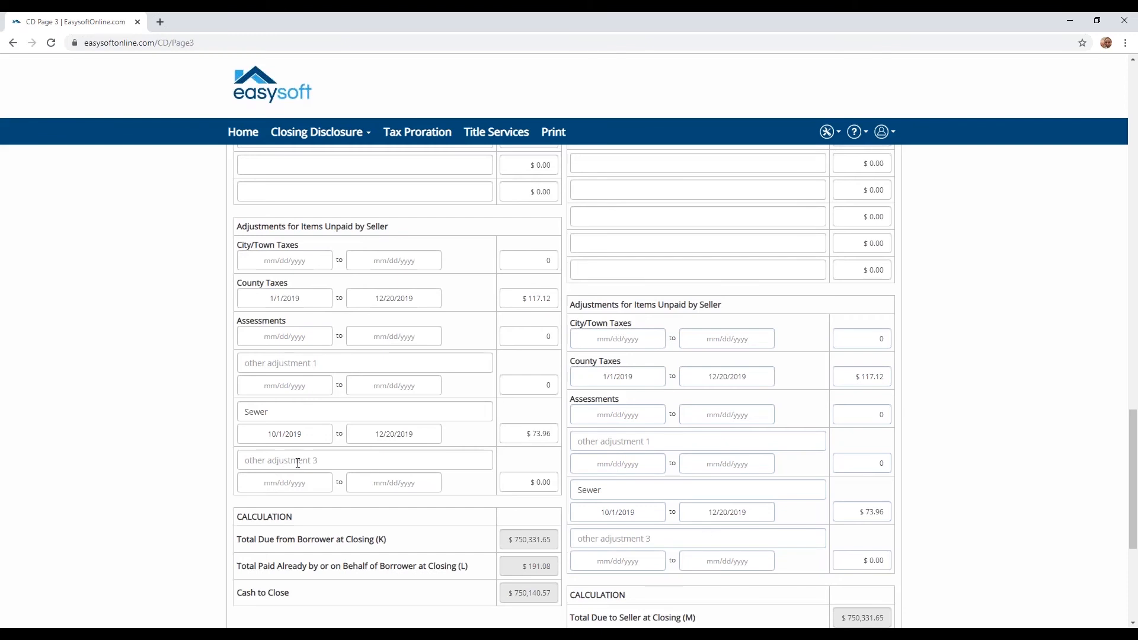
click(239, 468)
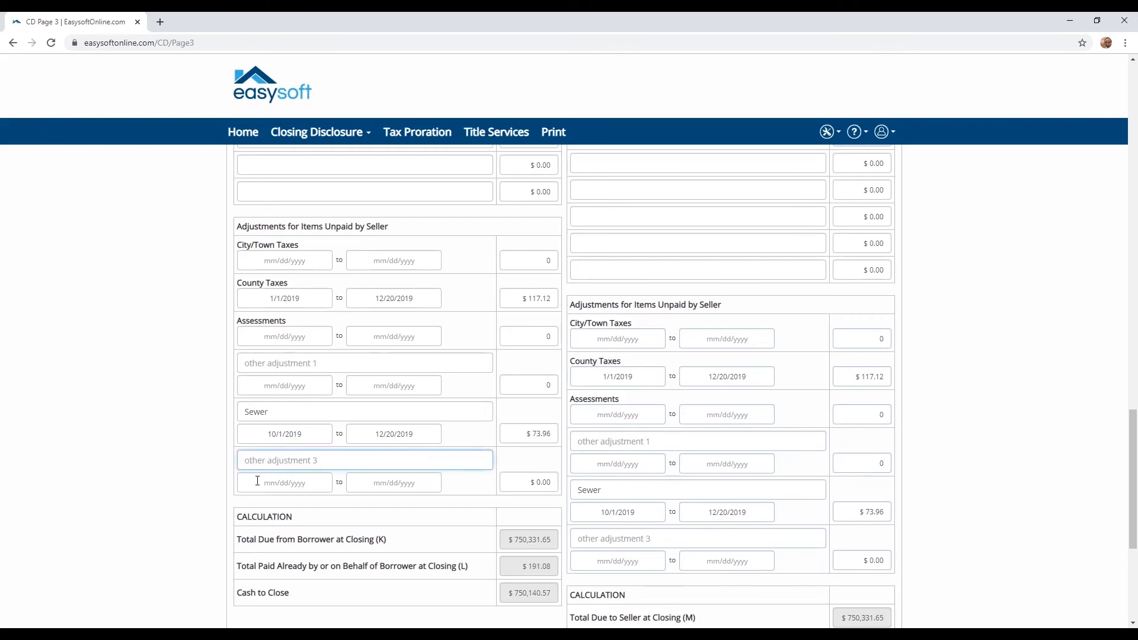
click(278, 481)
click(217, 494)
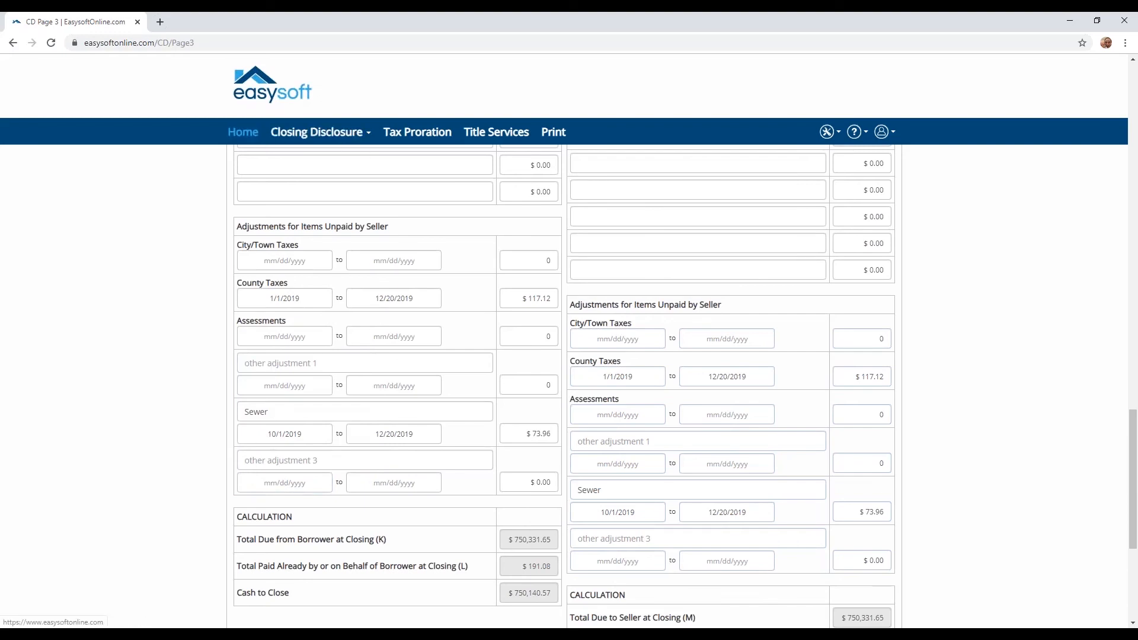
From the page footer, open Contact Us and then the Easysoft Support community, each in a new tab.
scroll(210, 288, down, 5)
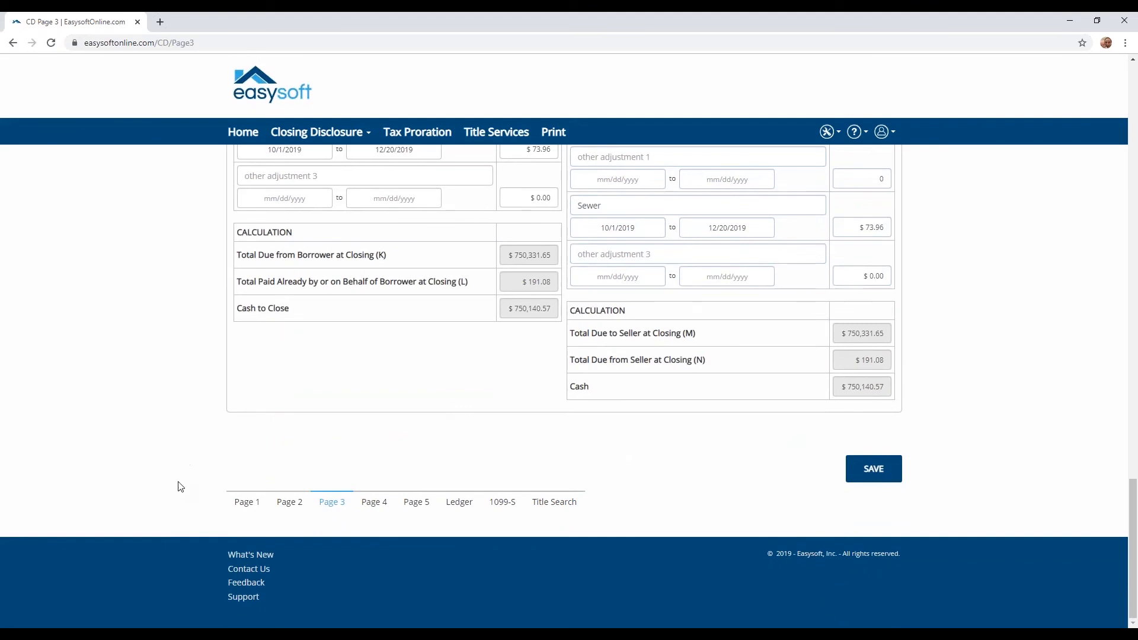
click(240, 570)
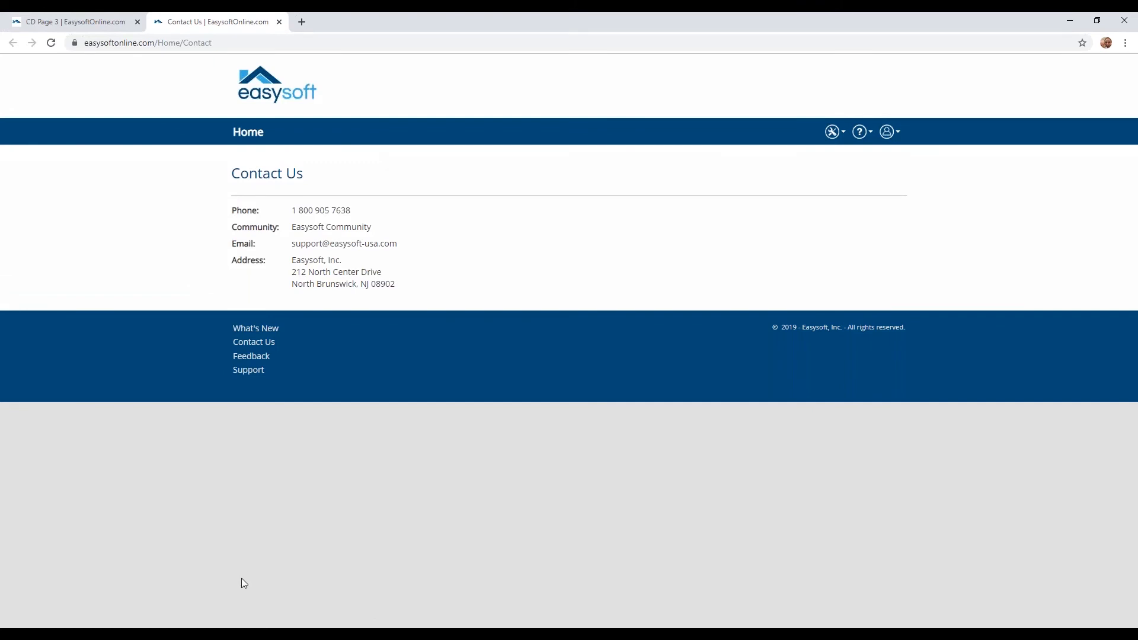
click(252, 370)
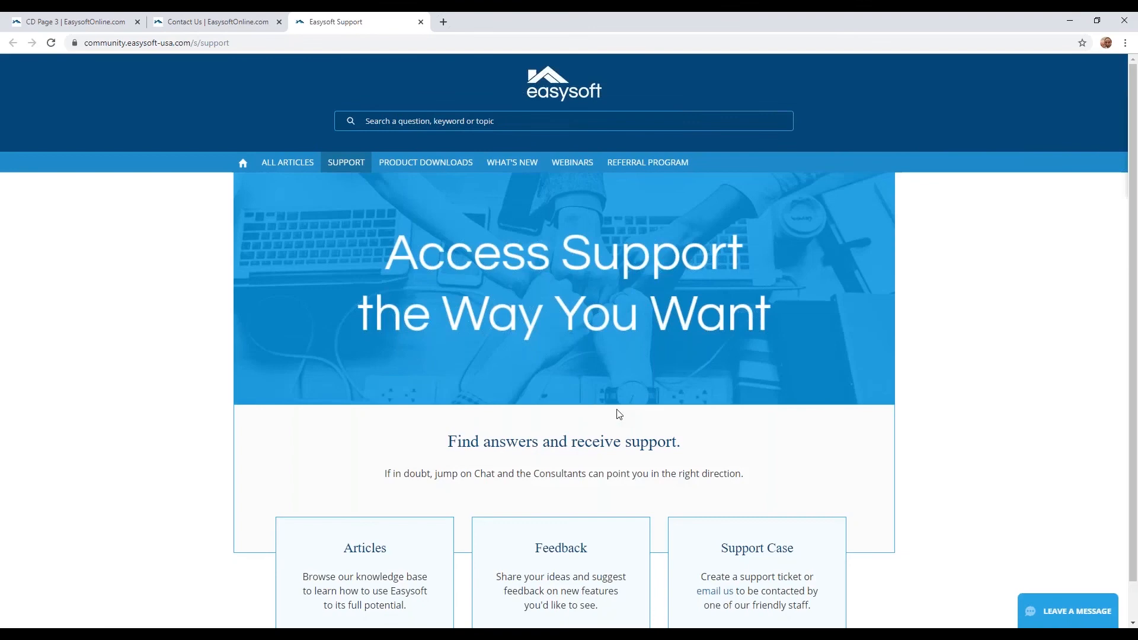
Open Articles in a new tab, browse its EASYSOFT ONLINE topic, then return to the Support tab.
scroll(618, 415, down, 1)
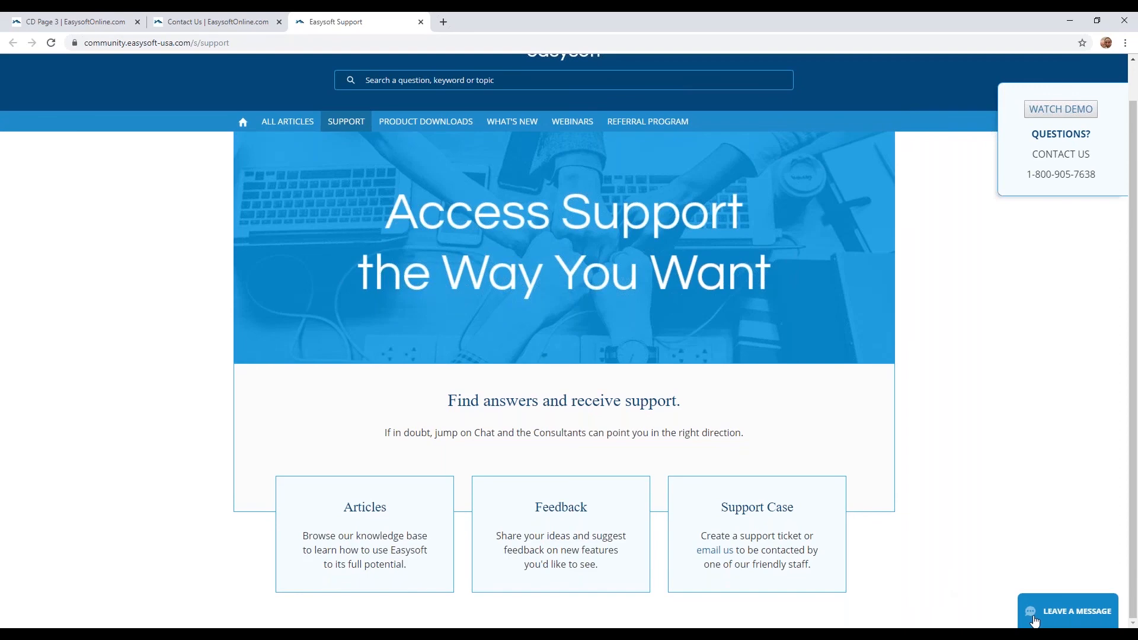
right_click(361, 514)
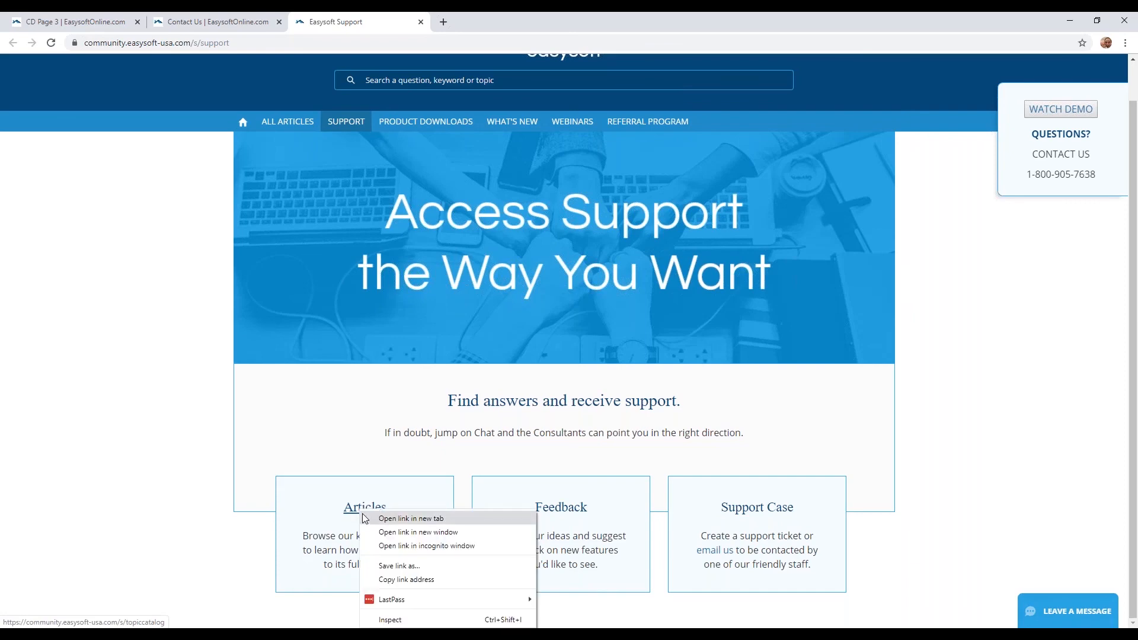
click(385, 518)
key(ctrl+Tab)
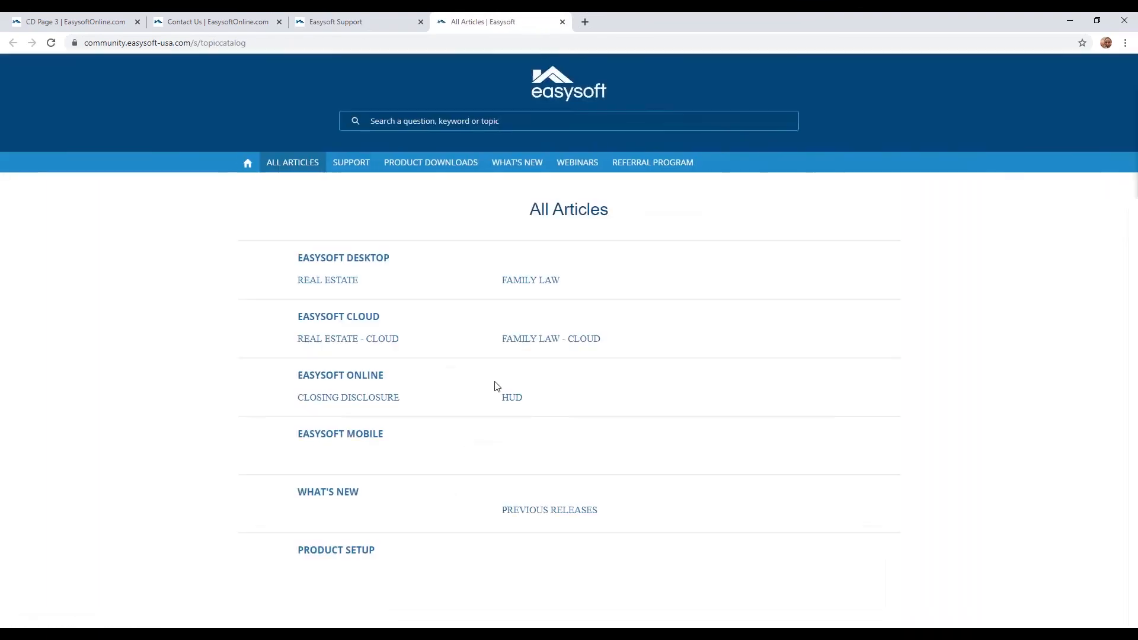
click(353, 385)
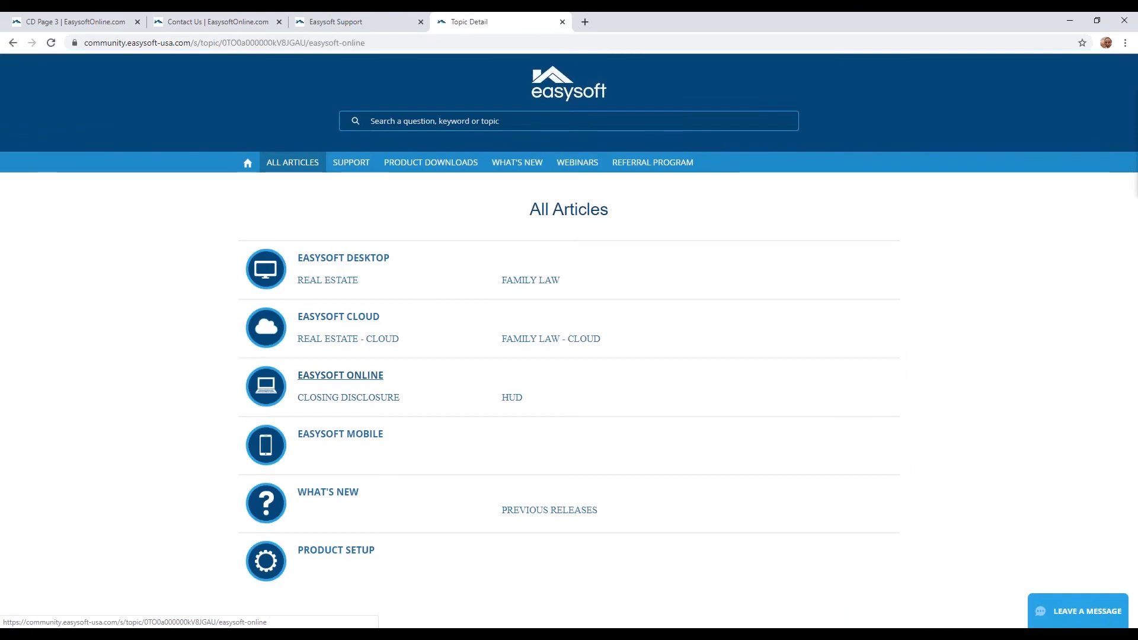
scroll(323, 364, down, 4)
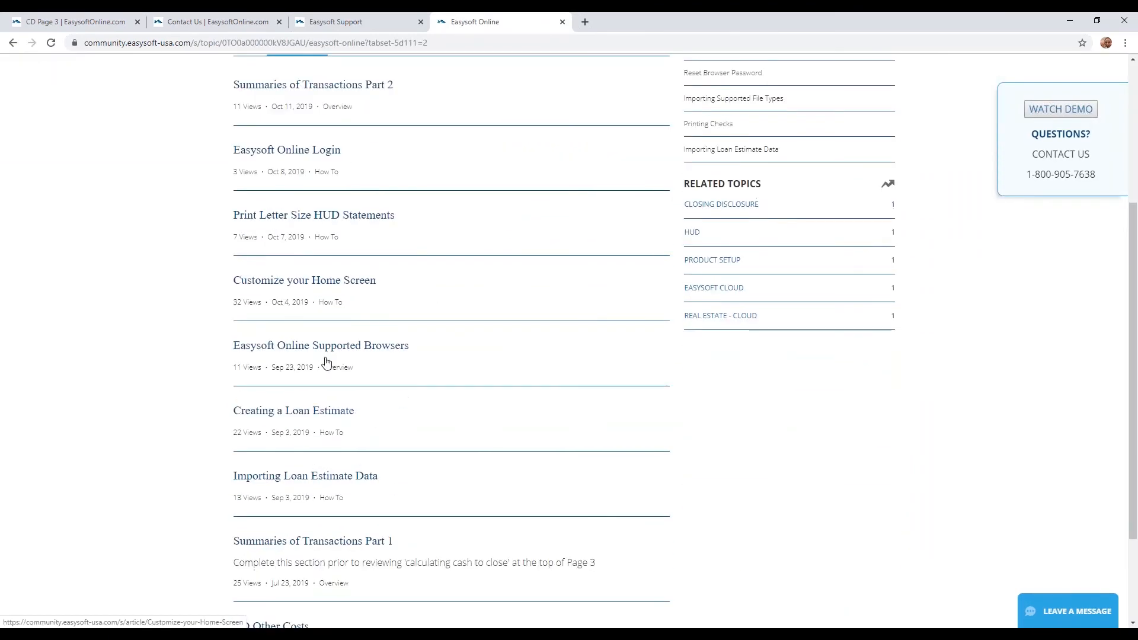
scroll(322, 363, up, 4)
click(303, 18)
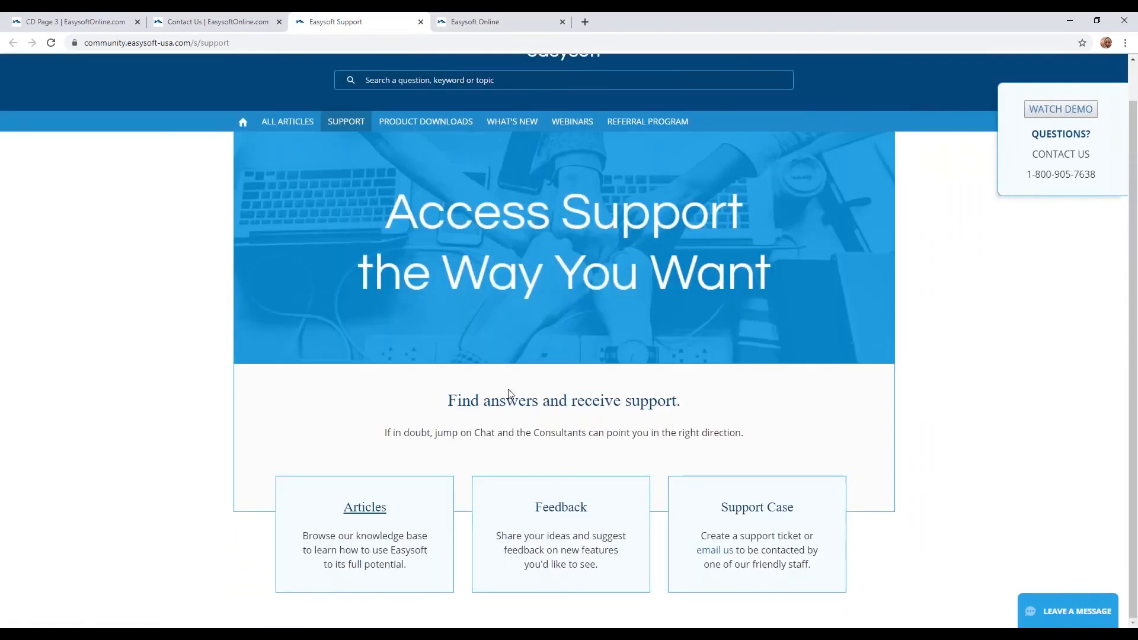